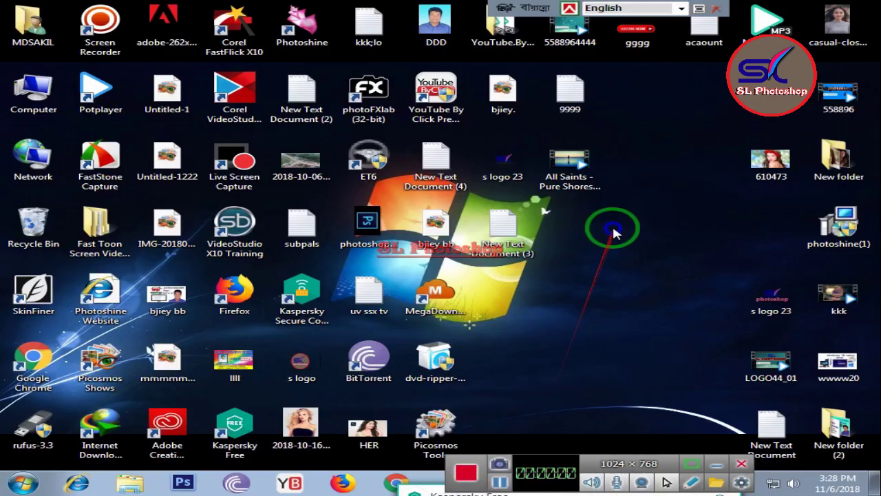
Refresh the desktop and launch Photoshine from its desktop shortcut.
{"action": "right_click", "coordinate": [612, 232]}
{"action": "left_click", "coordinate": [658, 265]}
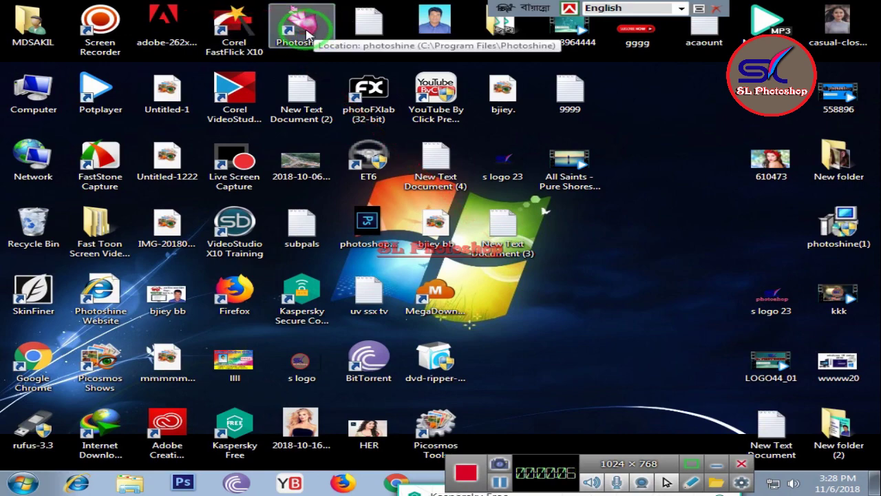
{"action": "double_click", "coordinate": [307, 35]}
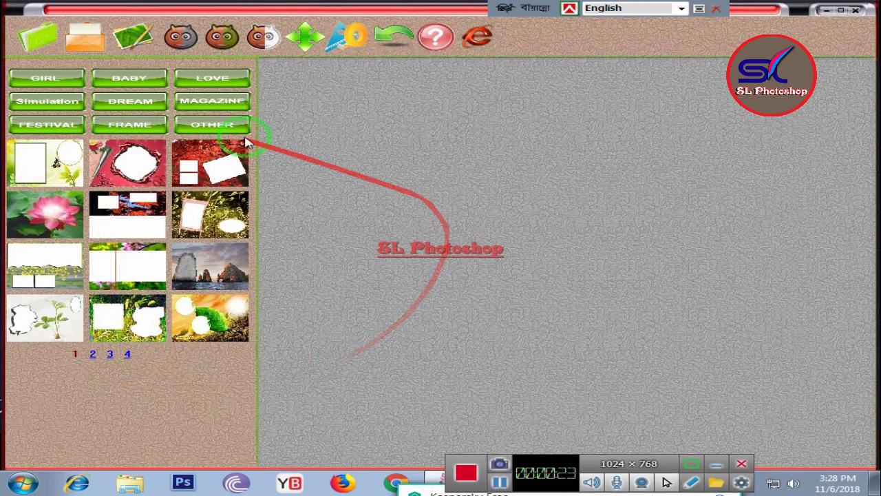
Open the Desktop photo 610473, the woman wearing red roses, onto the canvas.
{"action": "left_click", "coordinate": [38, 37]}
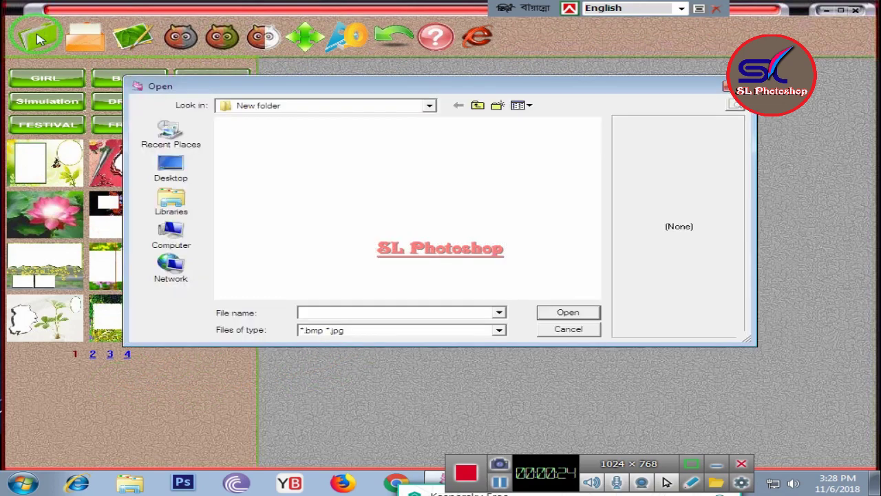
{"action": "left_click", "coordinate": [171, 167]}
{"action": "left_click_drag", "start_coordinate": [594, 173], "coordinate": [596, 241]}
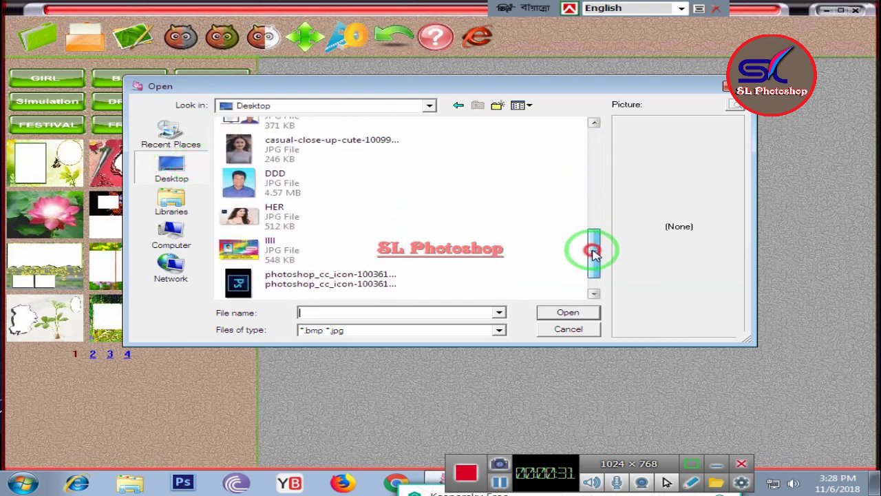
{"action": "mouse_move", "coordinate": [595, 241]}
{"action": "left_mouse_down"}
{"action": "mouse_move", "coordinate": [598, 286]}
{"action": "mouse_move", "coordinate": [594, 231]}
{"action": "left_mouse_up"}
{"action": "left_click", "coordinate": [263, 180]}
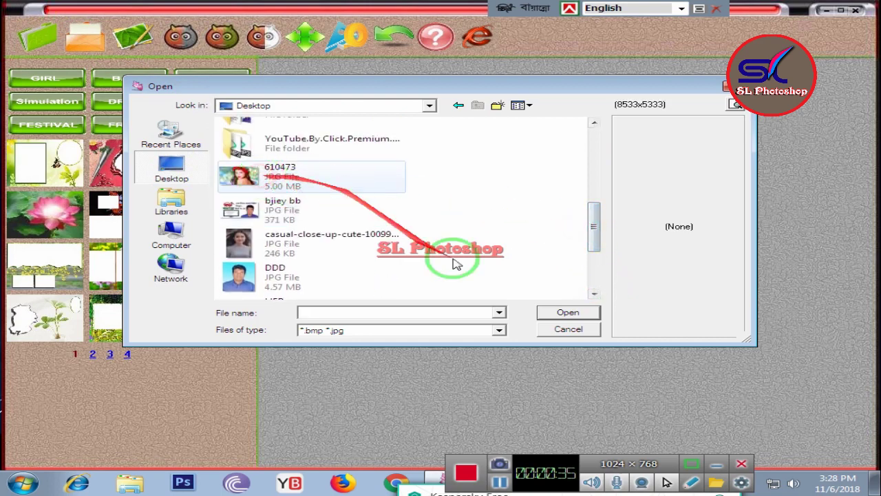
{"action": "left_click", "coordinate": [577, 315]}
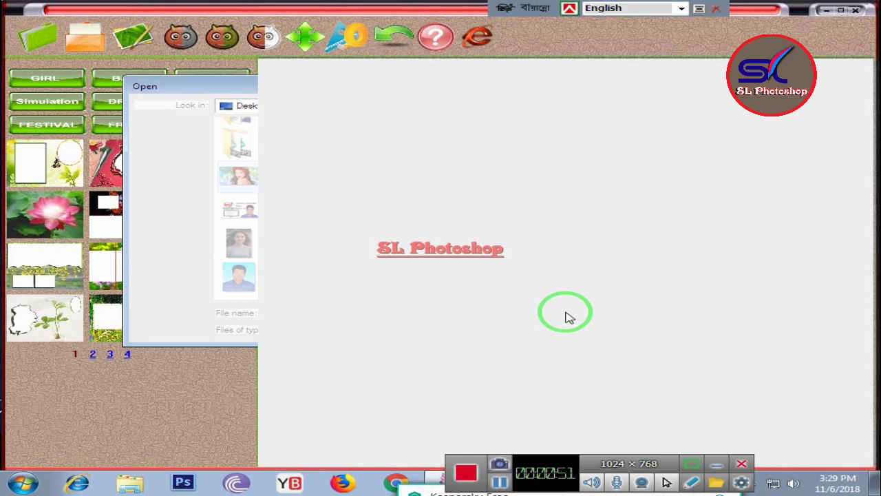
{"action": "left_click", "coordinate": [175, 79]}
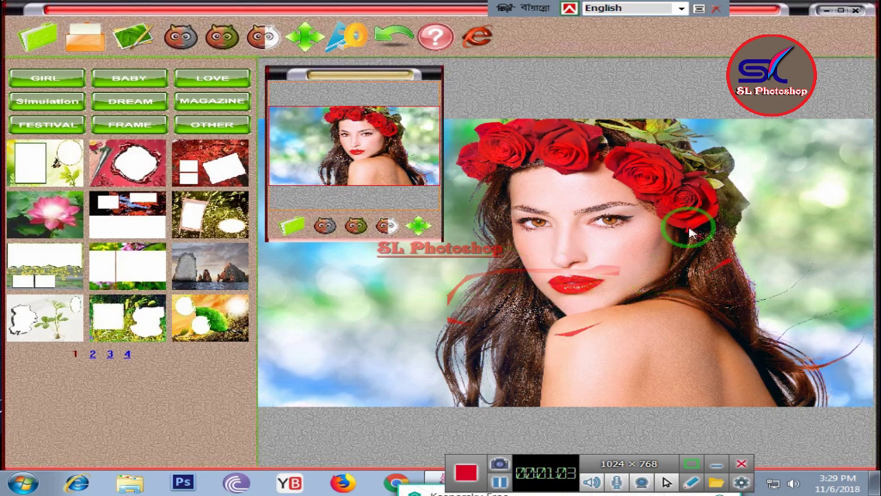
Try the butterfly, red-leaves and grass frame templates, settling on the potted-plant frame.
{"action": "left_click", "coordinate": [24, 160]}
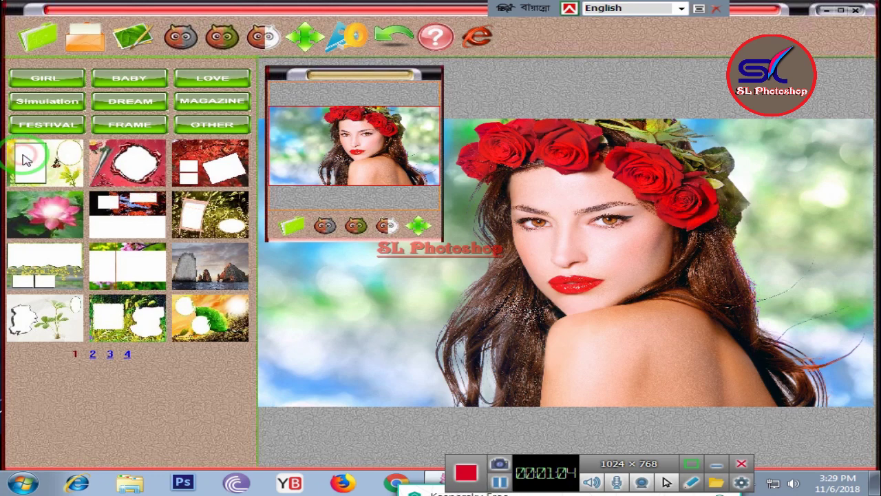
{"action": "left_click", "coordinate": [24, 159]}
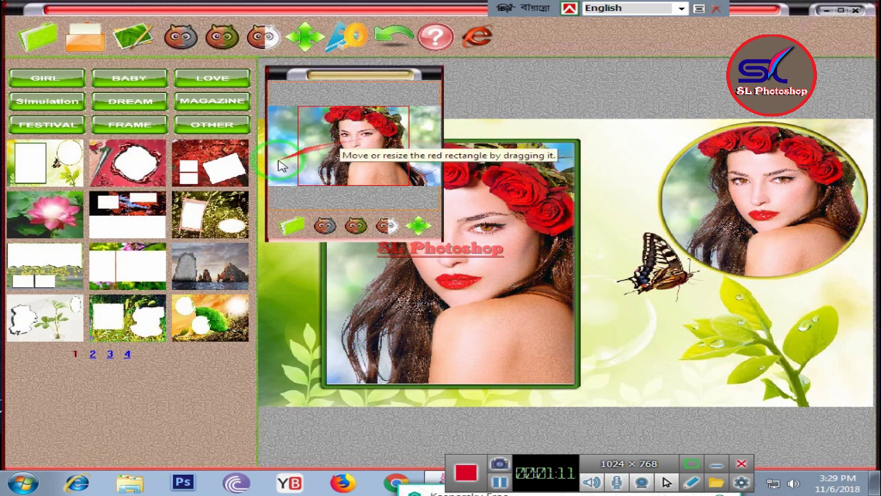
{"action": "left_click", "coordinate": [238, 172]}
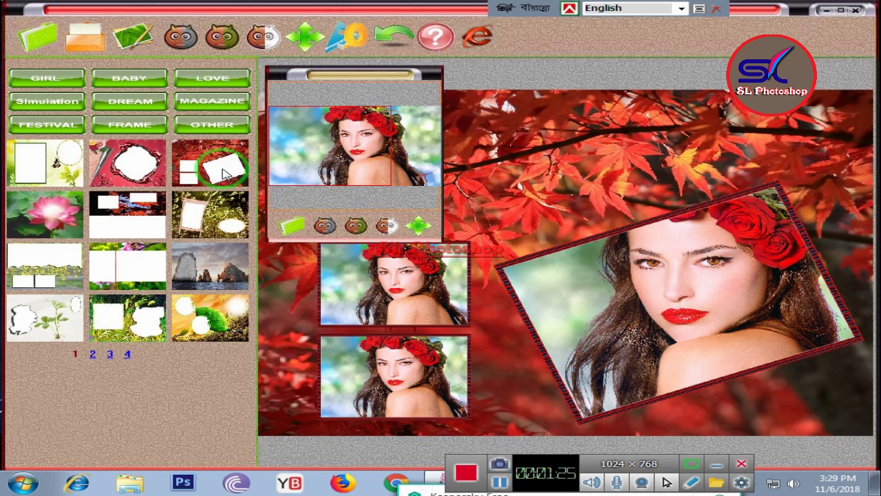
{"action": "left_click", "coordinate": [213, 229]}
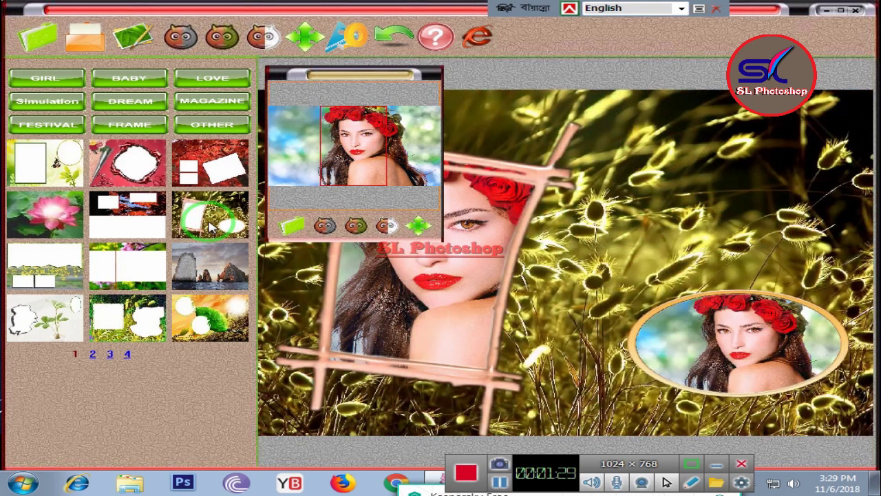
{"action": "left_click", "coordinate": [761, 354]}
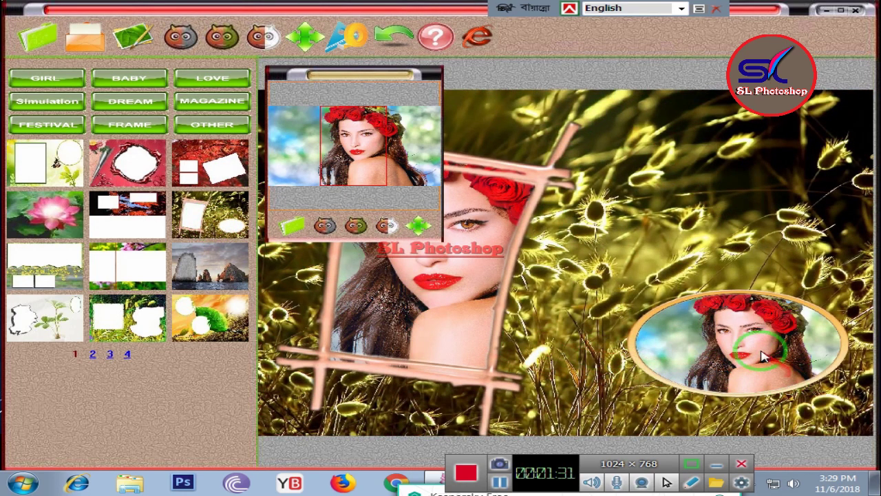
{"action": "left_click", "coordinate": [221, 315]}
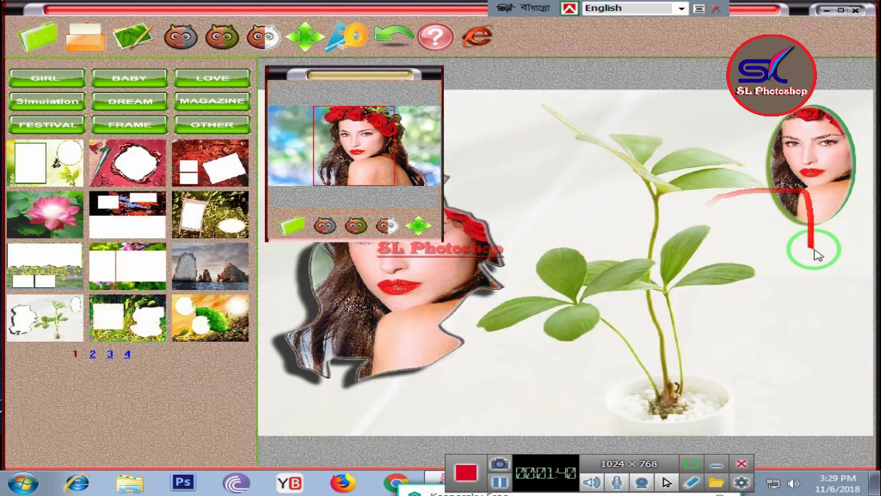
Recrop the oval inset so her face is centred in it.
{"action": "left_click", "coordinate": [819, 158]}
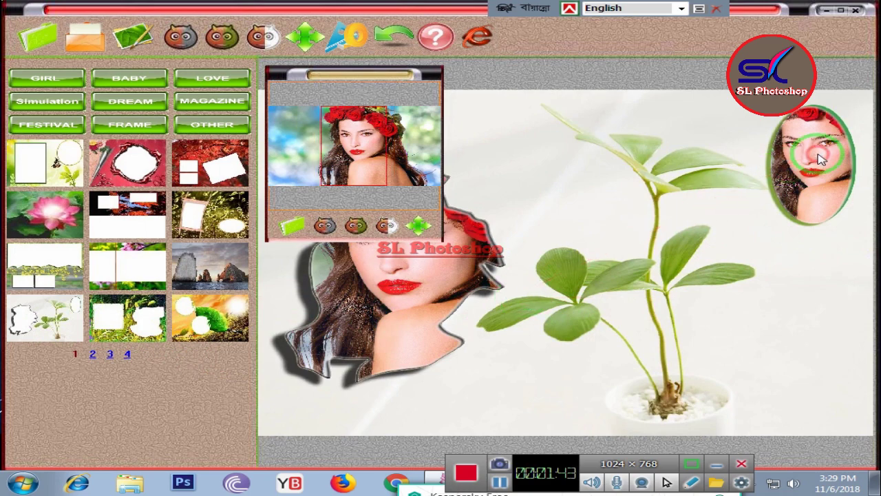
{"action": "mouse_move", "coordinate": [363, 157]}
{"action": "left_mouse_down"}
{"action": "mouse_move", "coordinate": [385, 148]}
{"action": "mouse_move", "coordinate": [337, 155]}
{"action": "left_mouse_up"}
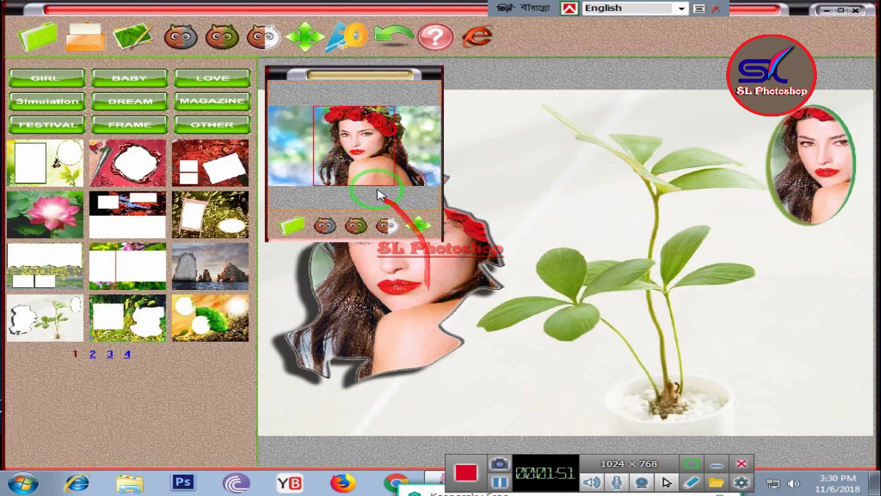
{"action": "mouse_move", "coordinate": [366, 193]}
{"action": "left_mouse_down"}
{"action": "mouse_move", "coordinate": [364, 160]}
{"action": "mouse_move", "coordinate": [366, 177]}
{"action": "left_mouse_up"}
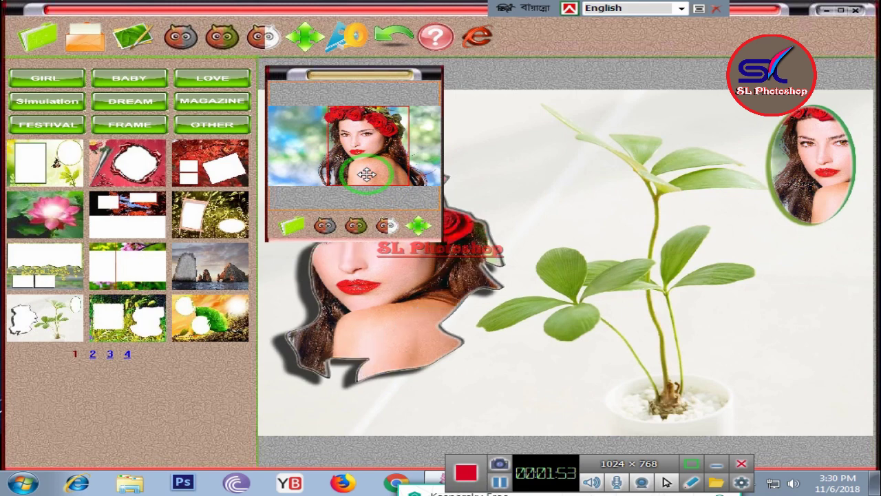
Apply the pink lotus template and shift the portrait's crop inside the flower.
{"action": "left_click", "coordinate": [52, 219]}
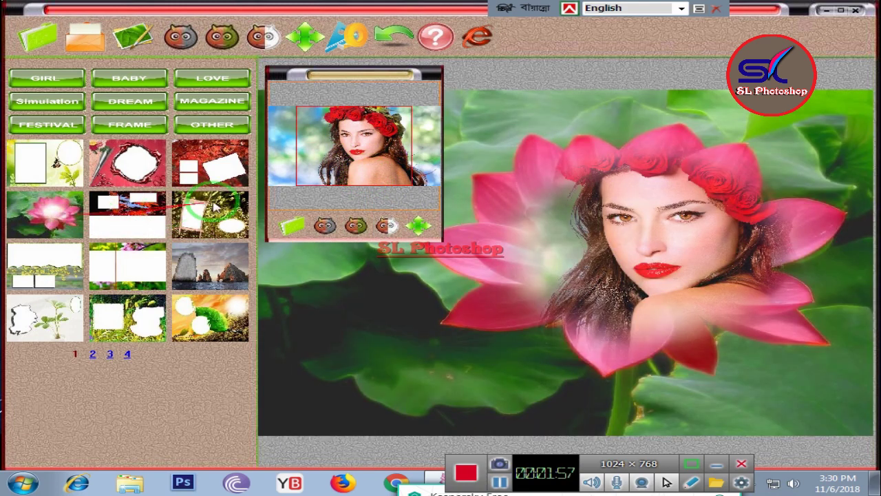
{"action": "left_click_drag", "start_coordinate": [381, 158], "coordinate": [398, 177]}
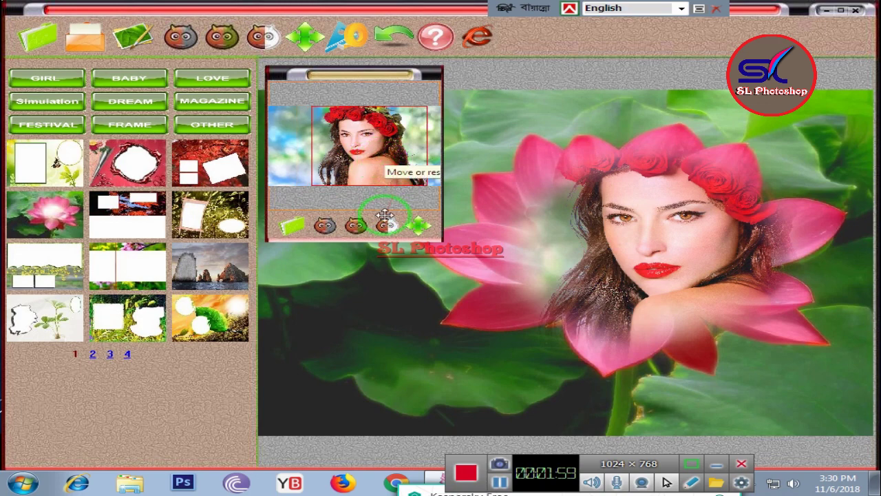
{"action": "left_click_drag", "start_coordinate": [385, 215], "coordinate": [385, 216]}
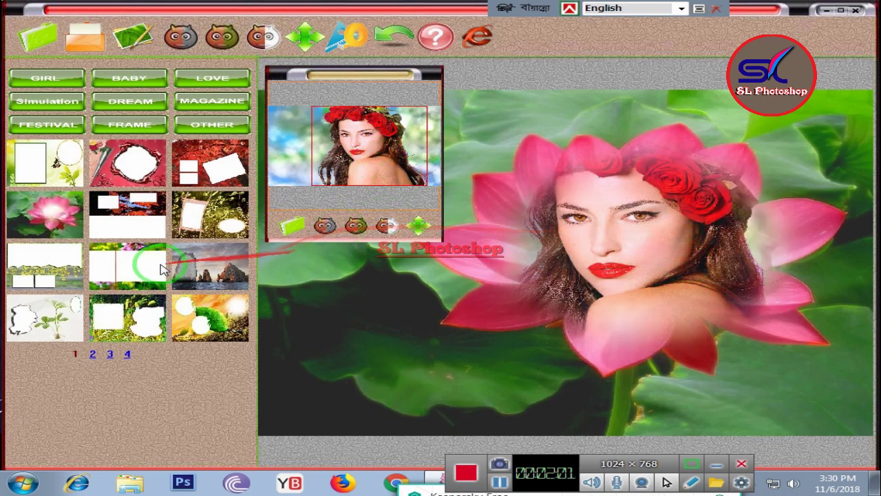
Apply the multi-panel template and recrop the large panel around her face.
{"action": "left_click", "coordinate": [148, 267]}
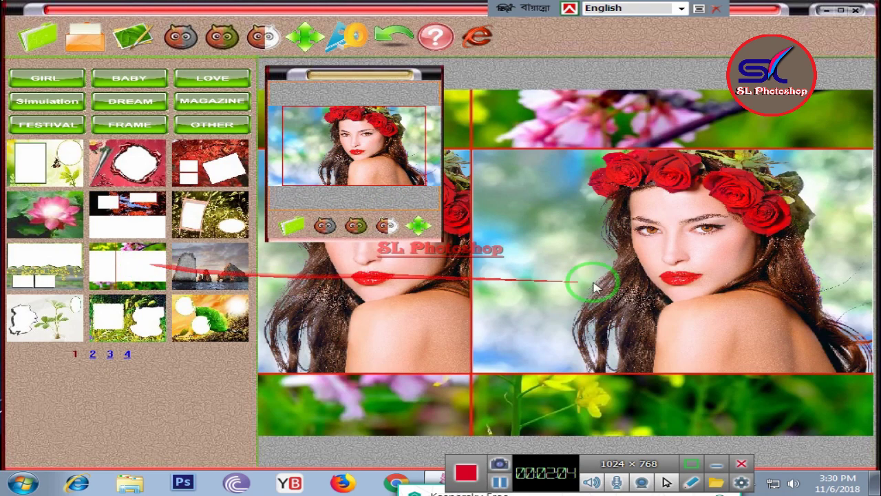
{"action": "left_click", "coordinate": [749, 266]}
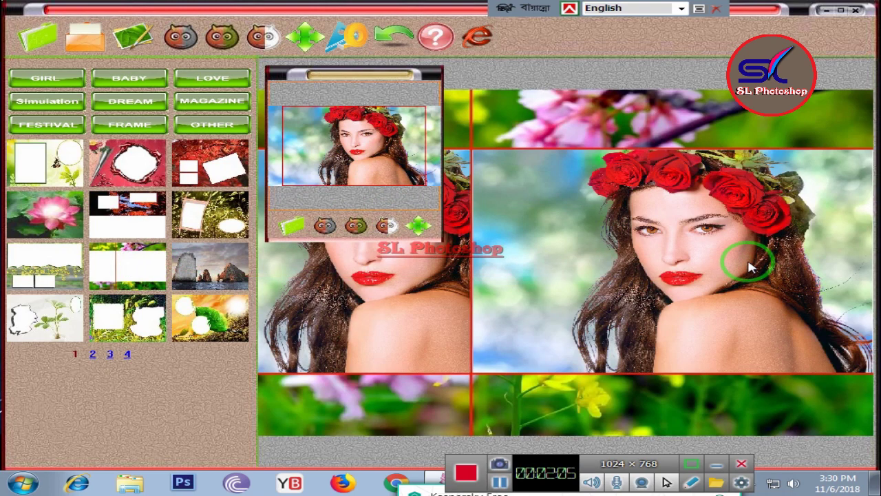
{"action": "left_click_drag", "start_coordinate": [348, 148], "coordinate": [359, 222]}
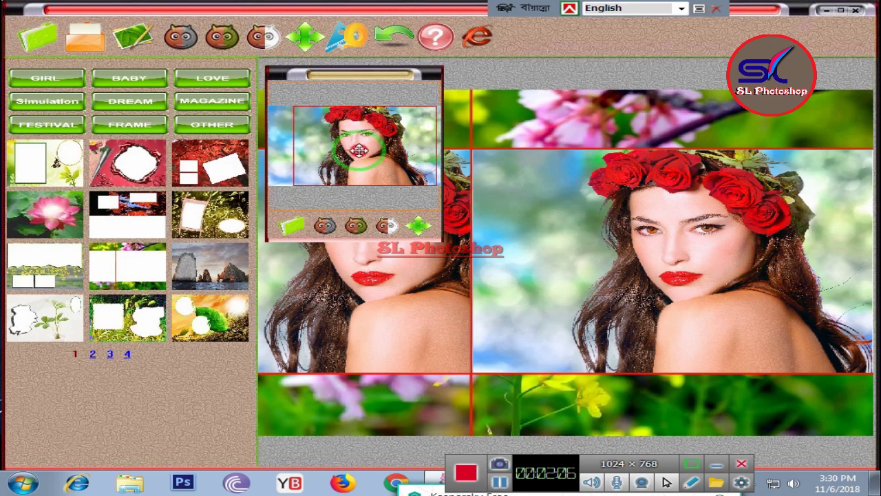
{"action": "left_click", "coordinate": [361, 227]}
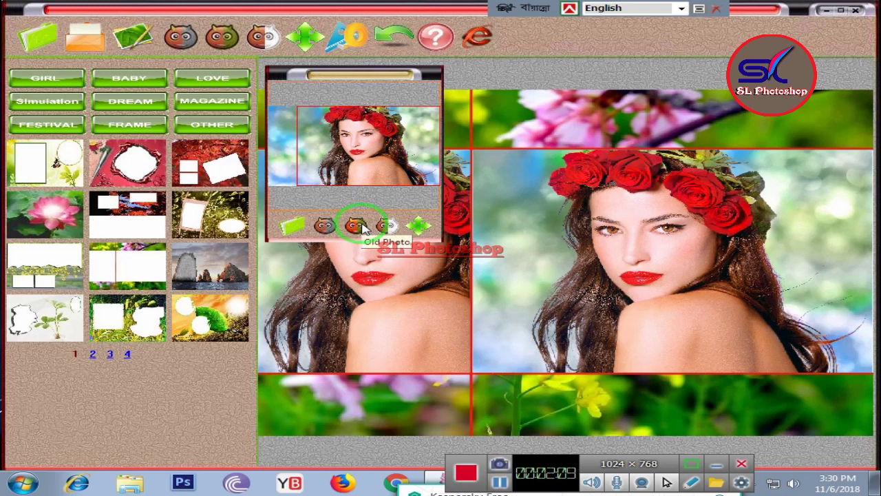
{"action": "mouse_move", "coordinate": [362, 229]}
{"action": "left_mouse_down"}
{"action": "mouse_move", "coordinate": [357, 154]}
{"action": "mouse_move", "coordinate": [371, 154]}
{"action": "left_mouse_up"}
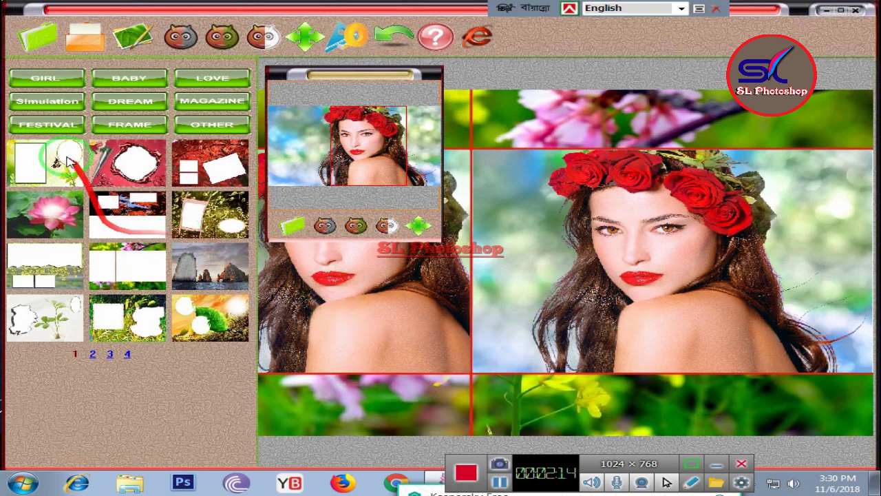
Browse the GIRL and FRAME template categories, trying a frame on the portrait.
{"action": "left_click", "coordinate": [55, 82]}
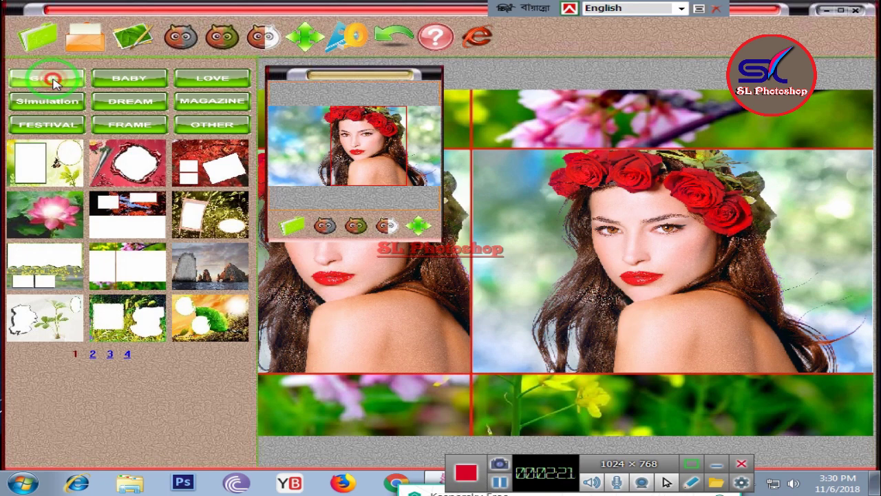
{"action": "left_click", "coordinate": [128, 81]}
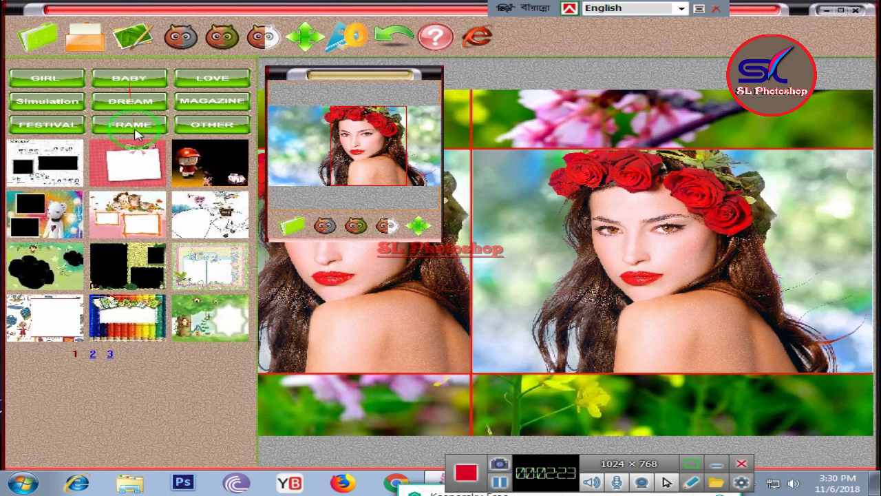
{"action": "left_click", "coordinate": [52, 169]}
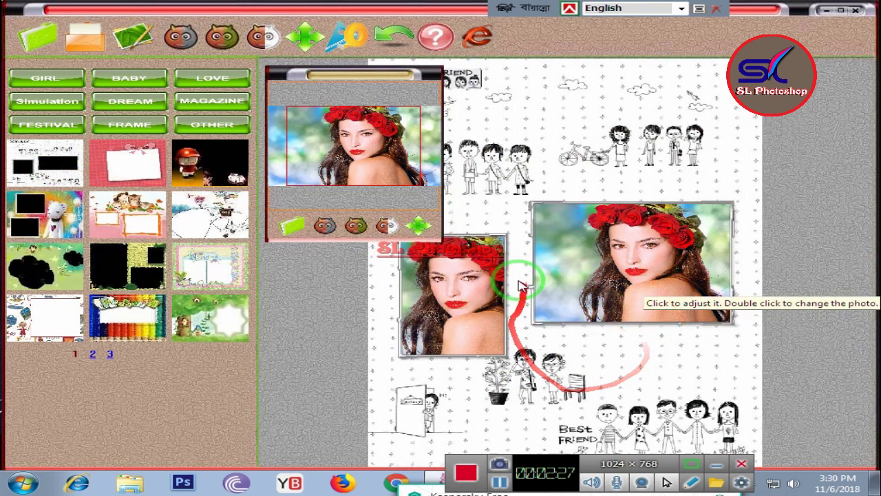
{"action": "left_click", "coordinate": [153, 172]}
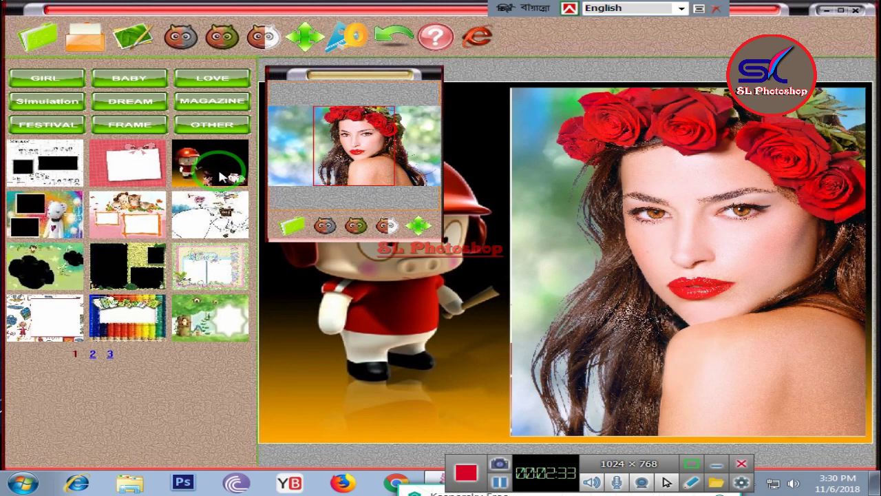
Try the balloon, Spring scrapbook, three-photo and Teacher templates, ending on the tree-house.
{"action": "left_click", "coordinate": [192, 225]}
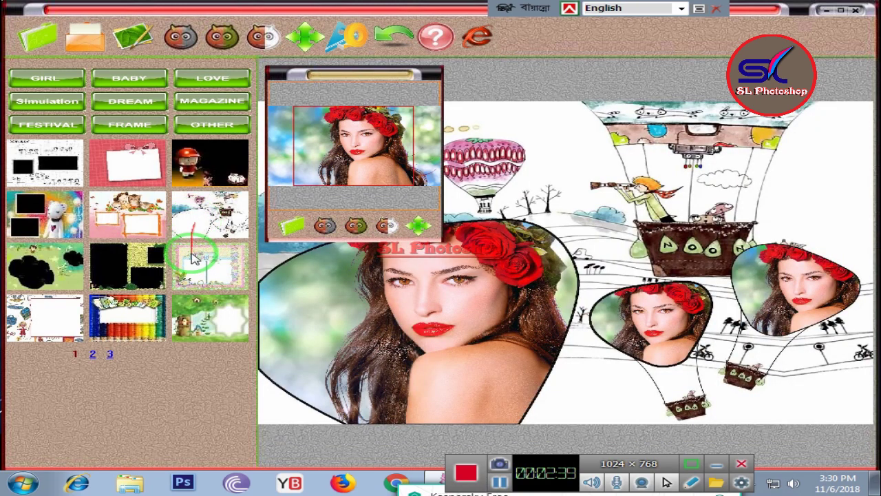
{"action": "left_click", "coordinate": [195, 275]}
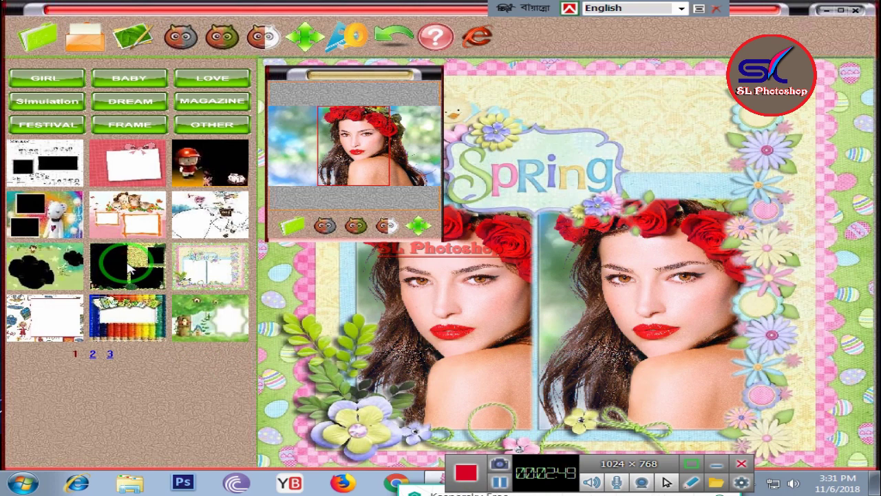
{"action": "left_click", "coordinate": [128, 268]}
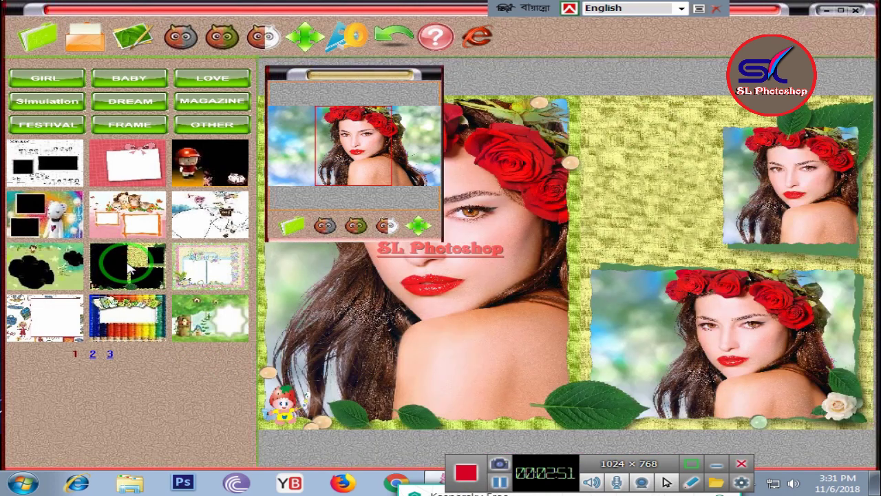
{"action": "left_click", "coordinate": [220, 259]}
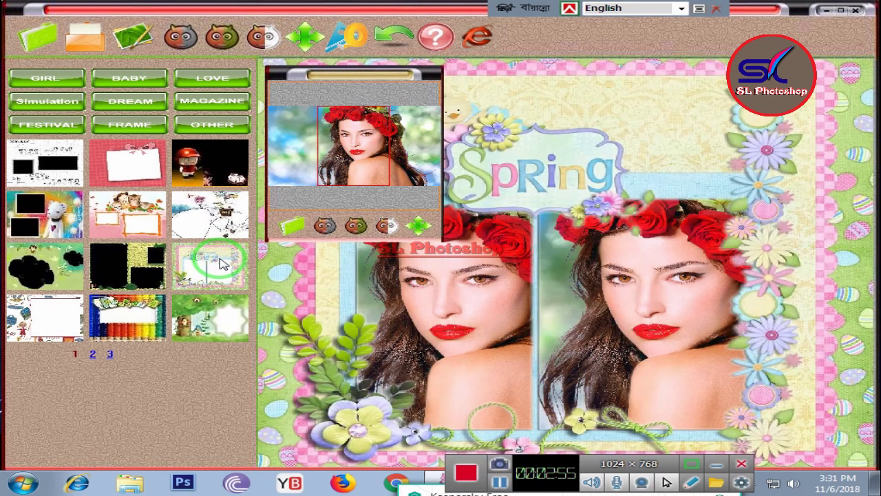
{"action": "left_click", "coordinate": [28, 321]}
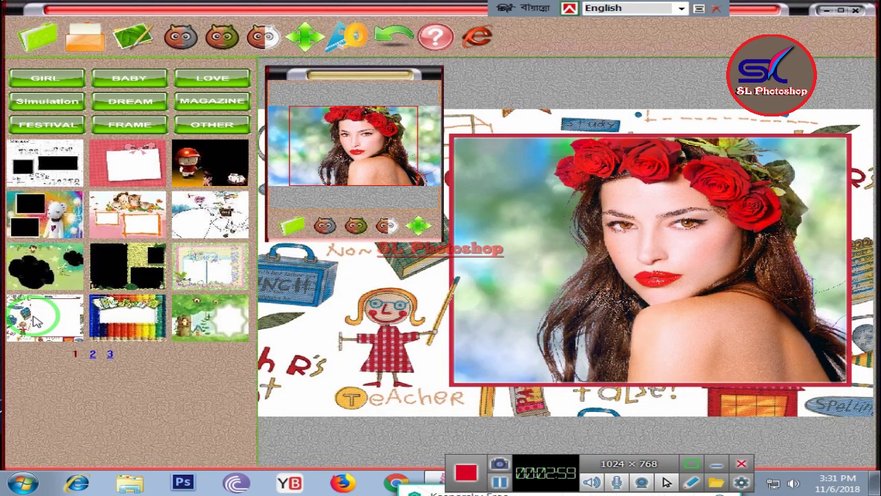
{"action": "left_click", "coordinate": [231, 327]}
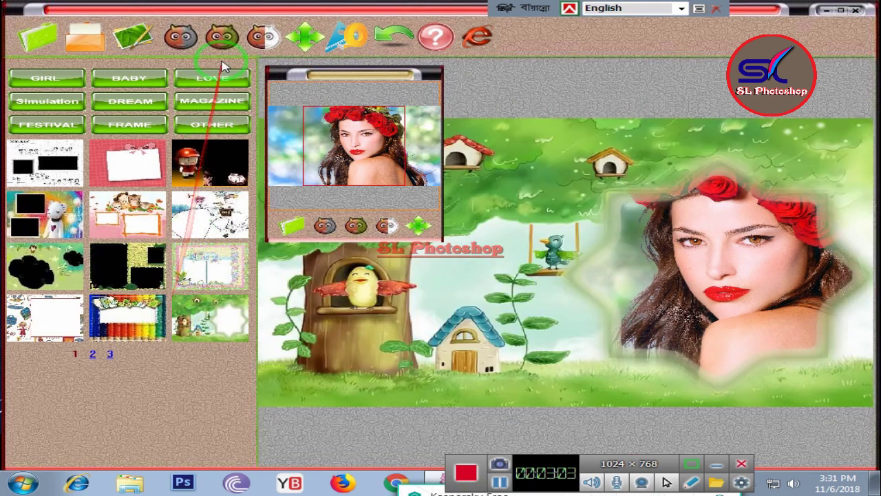
In the LOVE category, try the wooden-frames-on-roses template, then apply the teal 'This night' one.
{"action": "left_click", "coordinate": [219, 76]}
{"action": "left_click", "coordinate": [29, 173]}
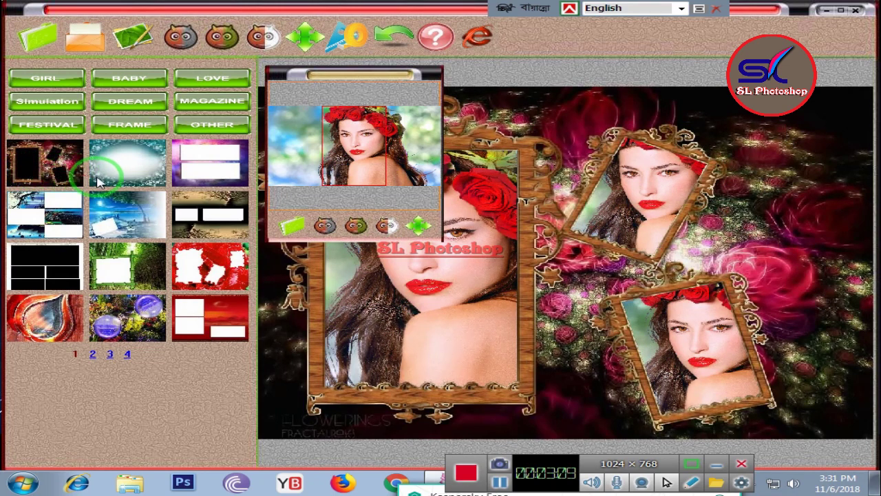
{"action": "left_click", "coordinate": [129, 169]}
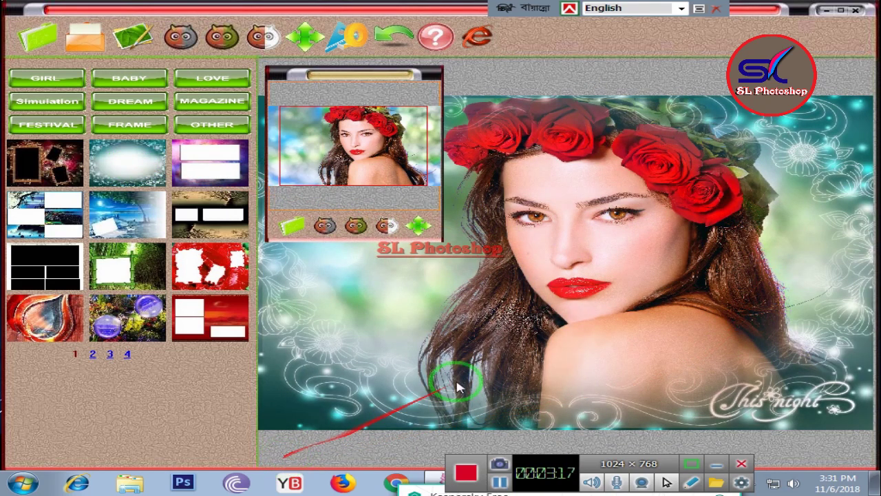
Cancel the open-image prompts and reposition the portrait and its crop within the frame.
{"action": "left_click", "coordinate": [38, 33]}
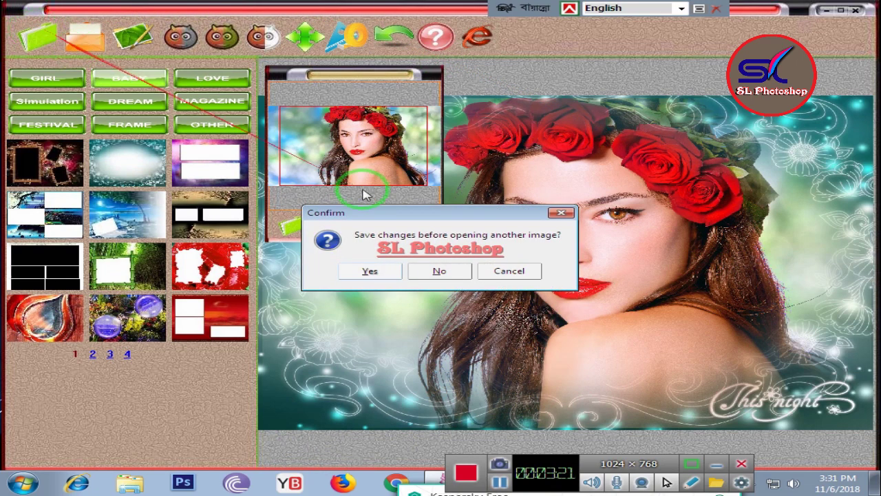
{"action": "left_click", "coordinate": [561, 212]}
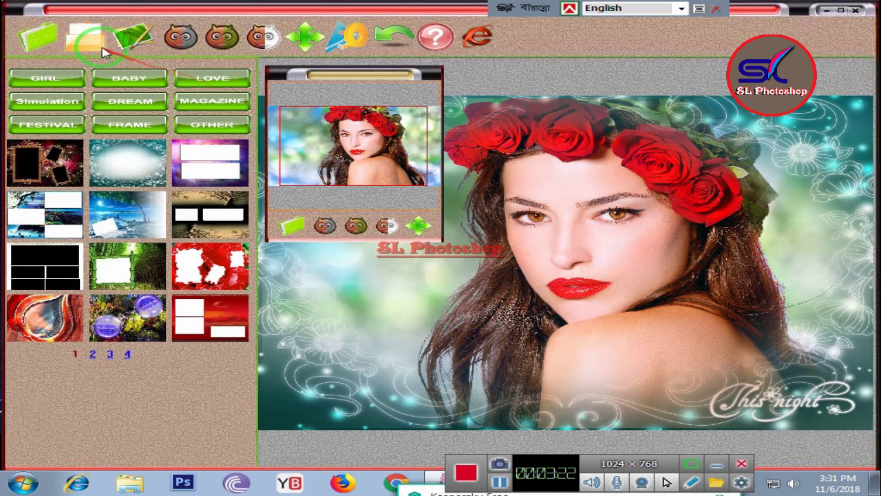
{"action": "left_click", "coordinate": [79, 41]}
{"action": "left_click", "coordinate": [41, 33]}
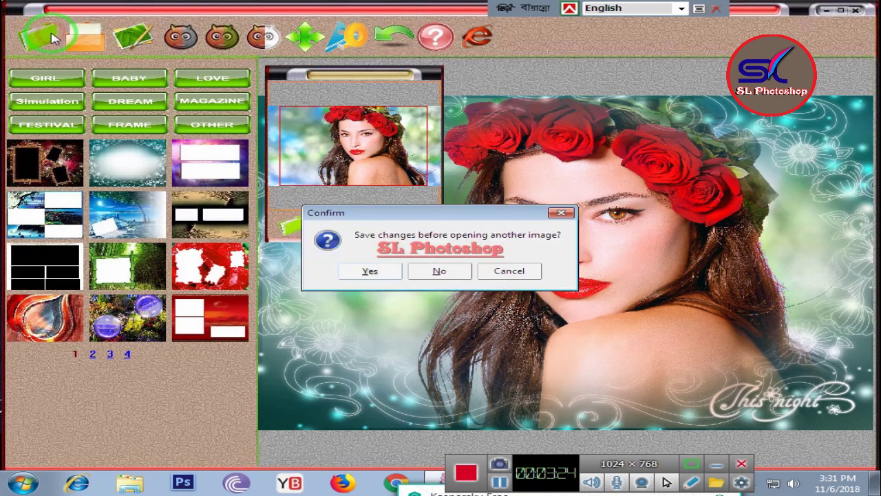
{"action": "left_click", "coordinate": [564, 214]}
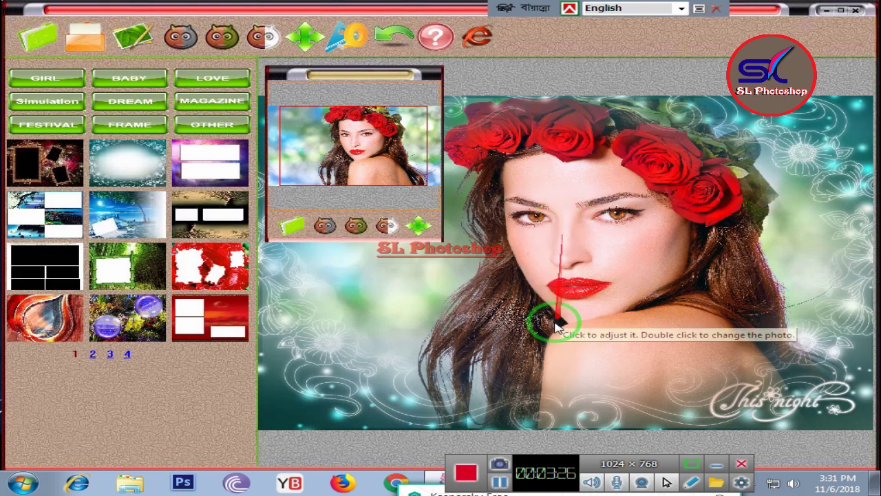
{"action": "mouse_move", "coordinate": [363, 138]}
{"action": "left_mouse_down"}
{"action": "mouse_move", "coordinate": [377, 144]}
{"action": "mouse_move", "coordinate": [376, 163]}
{"action": "left_mouse_up"}
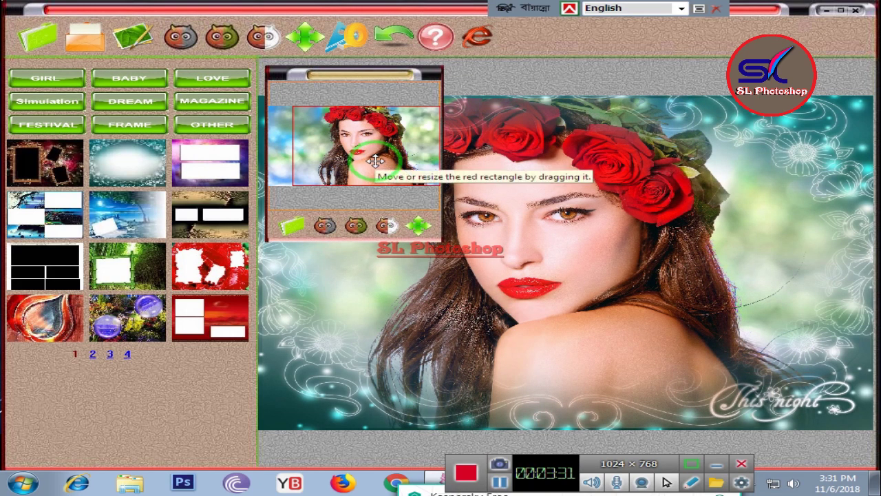
{"action": "left_click_drag", "start_coordinate": [375, 161], "coordinate": [368, 160]}
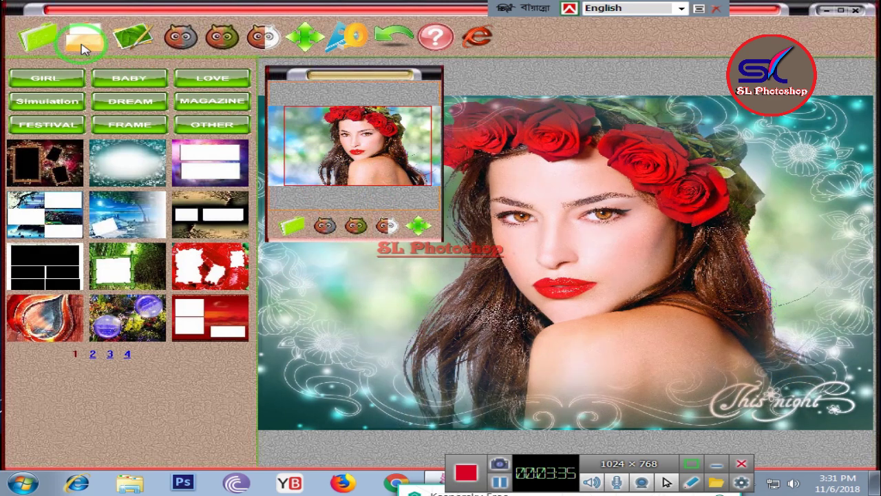
Save the composite to the Desktop as a JPG named 'mmmm'.
{"action": "left_click", "coordinate": [82, 46]}
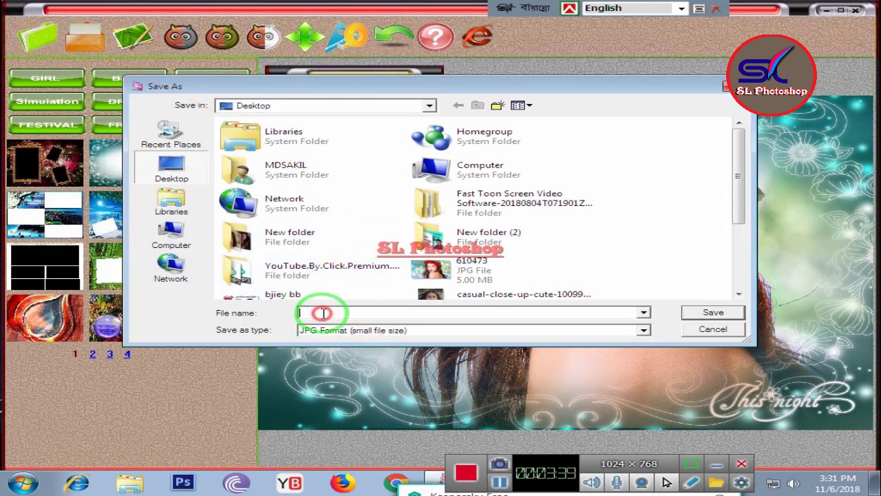
{"action": "type", "text": "mmmm"}
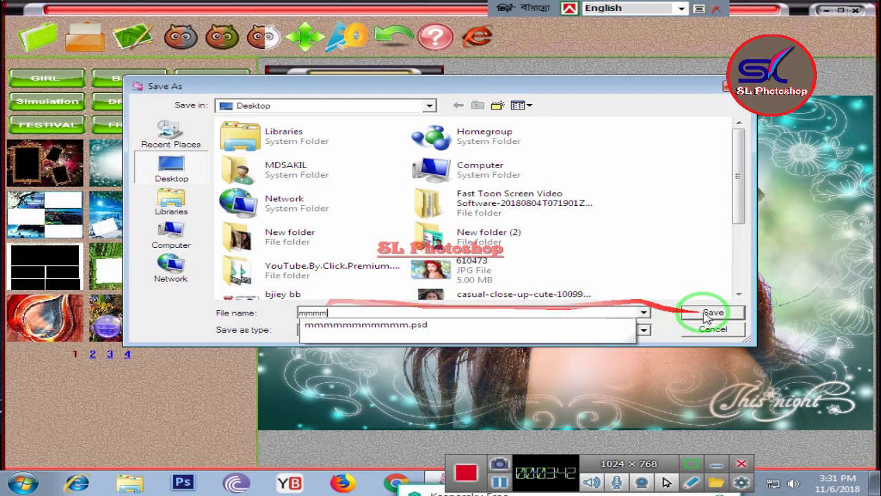
{"action": "left_click", "coordinate": [697, 314]}
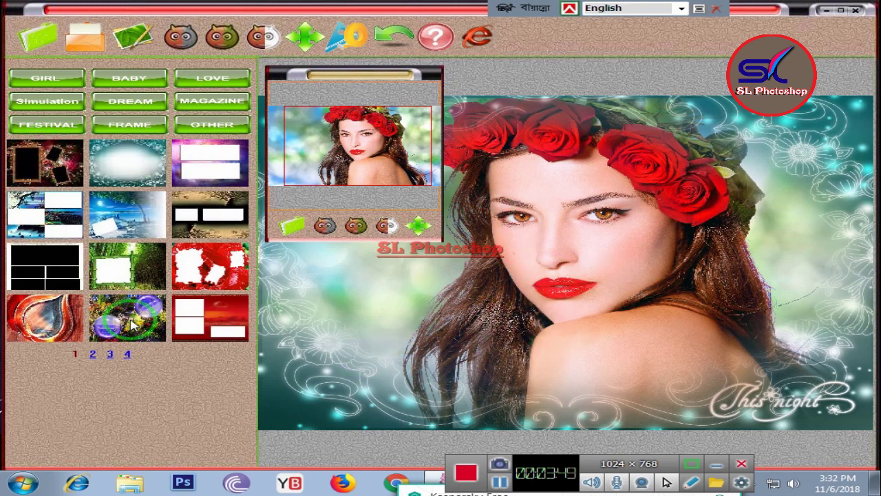
Try the garden bubble, bamboo and beach templates, then apply the six-panel collage.
{"action": "left_click", "coordinate": [131, 321]}
{"action": "left_click", "coordinate": [136, 274]}
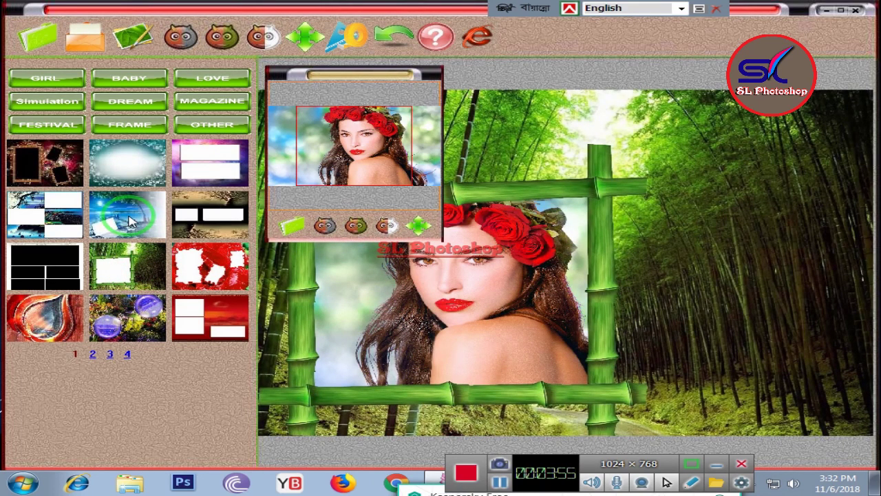
{"action": "left_click", "coordinate": [131, 220]}
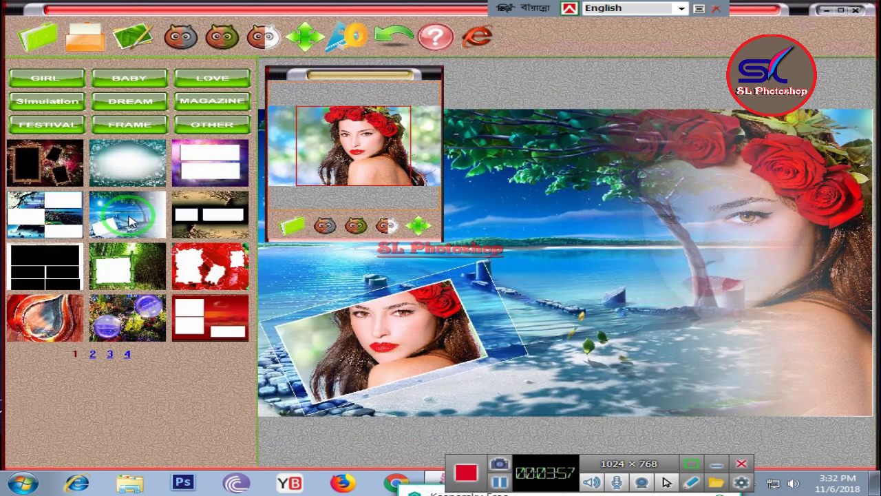
{"action": "mouse_move", "coordinate": [727, 148]}
{"action": "left_mouse_down"}
{"action": "mouse_move", "coordinate": [679, 314]}
{"action": "mouse_move", "coordinate": [728, 220]}
{"action": "left_mouse_up"}
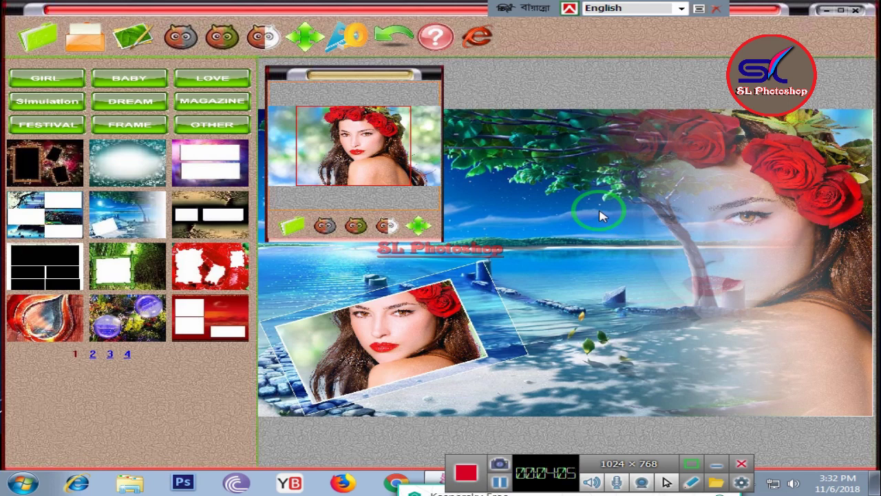
{"action": "left_click", "coordinate": [23, 226]}
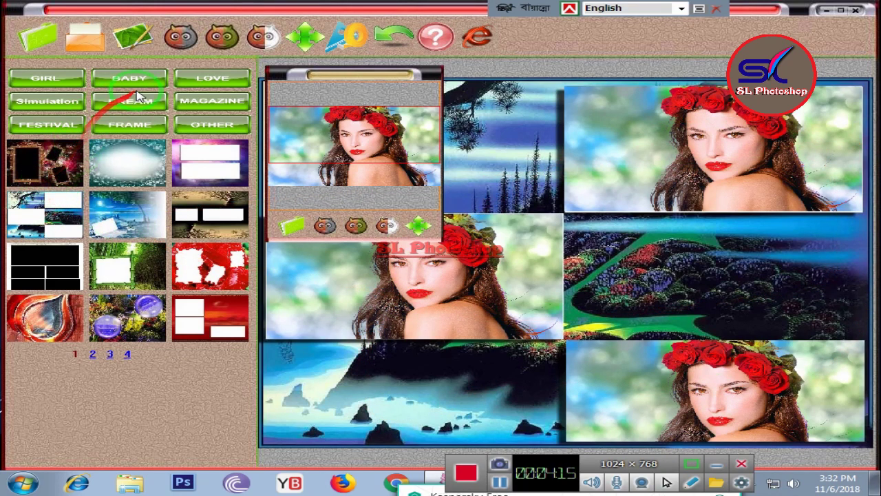
In the Simulation templates, try the banner, fire-ring, whiskey-glass and stone-wall scenes.
{"action": "left_click", "coordinate": [60, 108]}
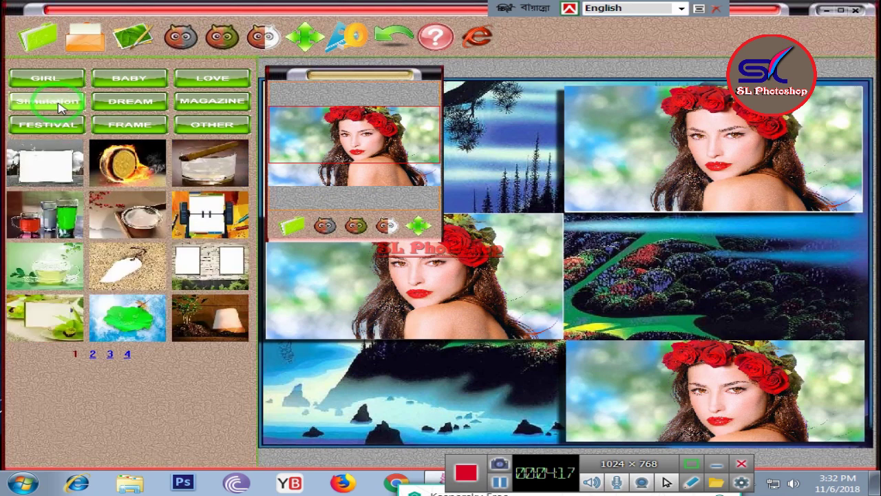
{"action": "left_click", "coordinate": [52, 174]}
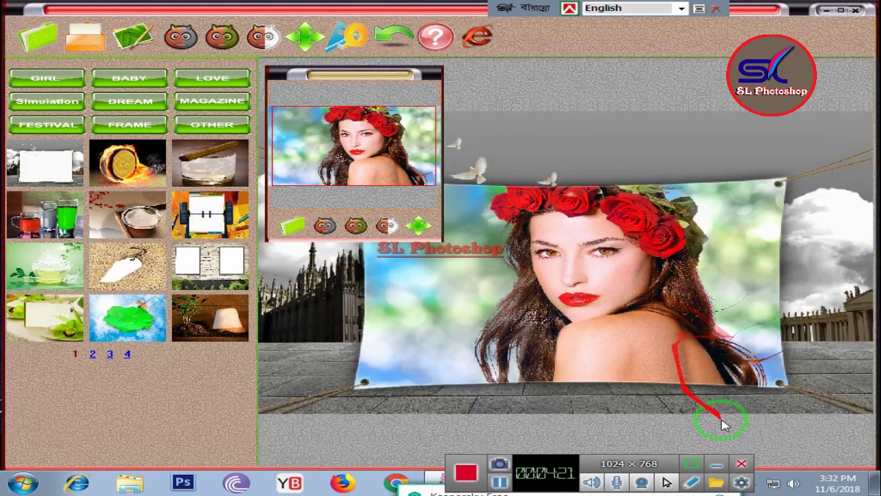
{"action": "left_click", "coordinate": [113, 167]}
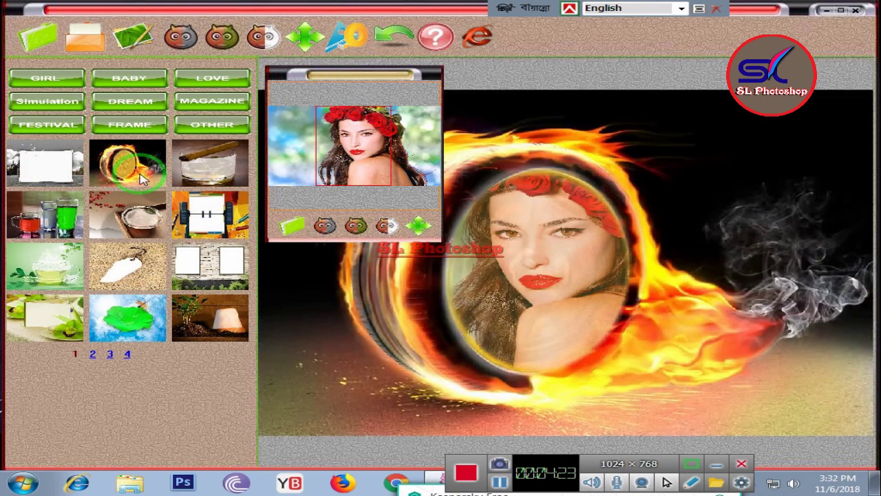
{"action": "left_click", "coordinate": [195, 176]}
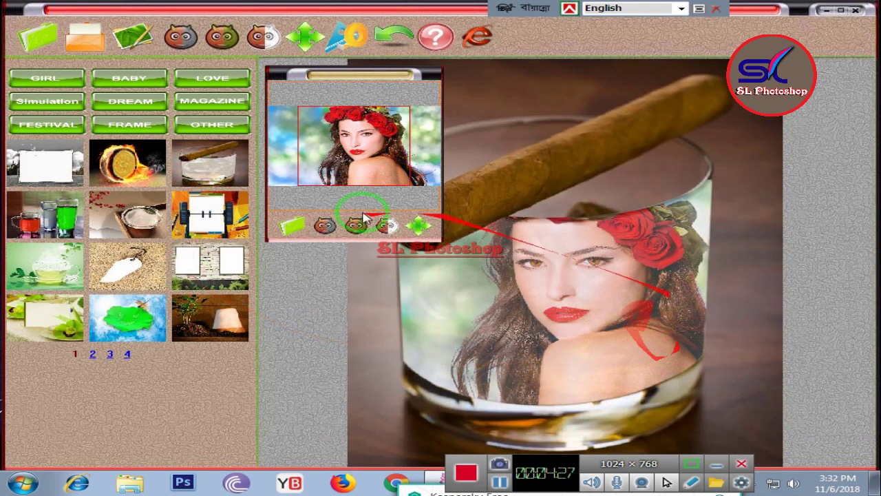
{"action": "left_click", "coordinate": [210, 272]}
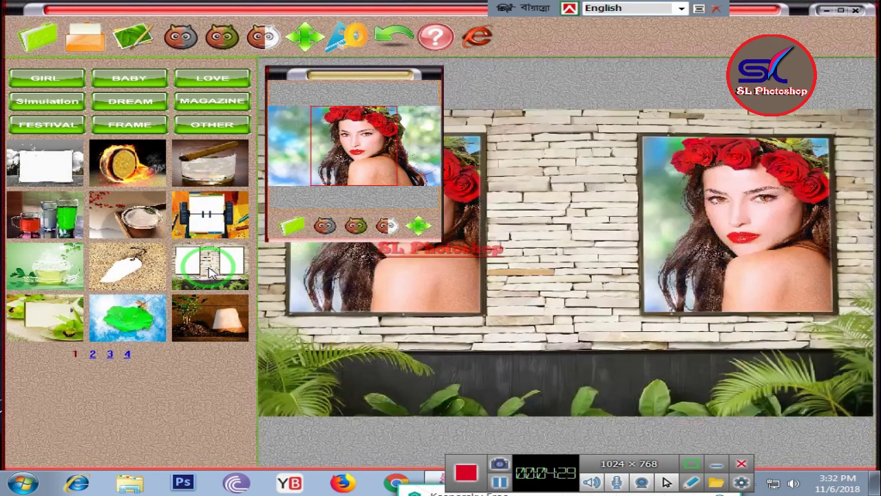
{"action": "left_click", "coordinate": [193, 175]}
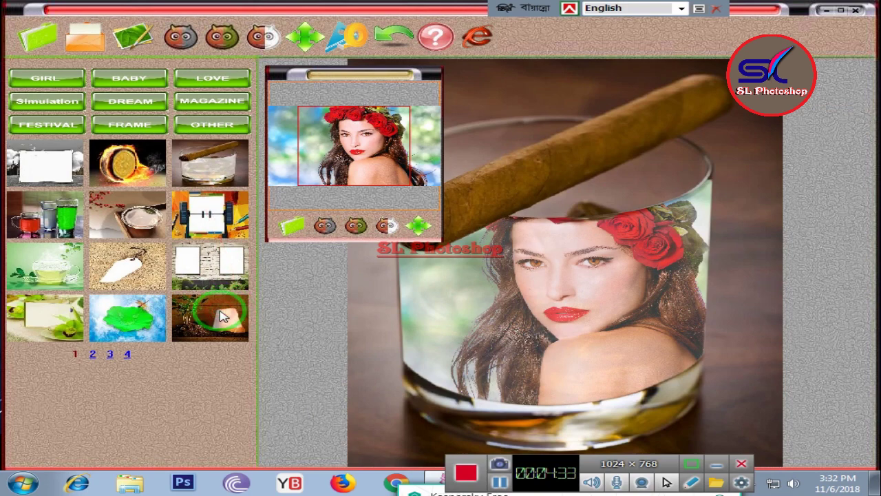
Try the plant-pot, leaf and tea-cup templates, ending on the two drinking glasses.
{"action": "left_click", "coordinate": [175, 327]}
{"action": "left_click", "coordinate": [126, 326]}
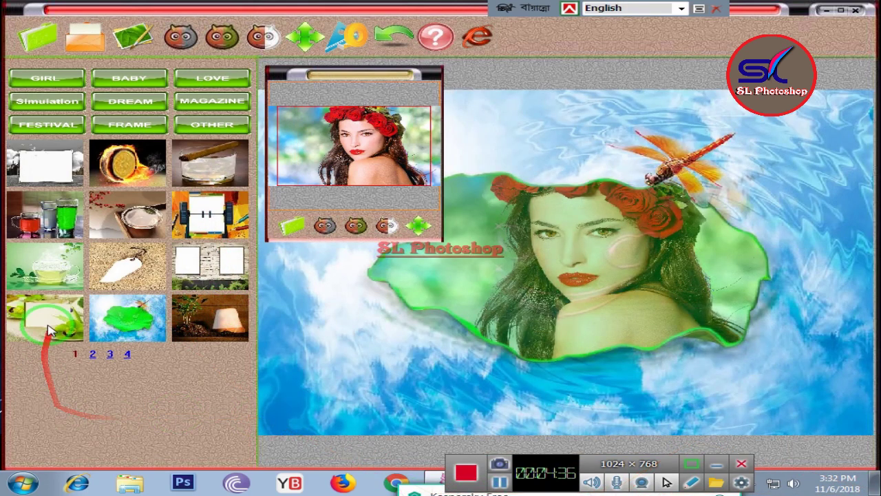
{"action": "left_click", "coordinate": [46, 270]}
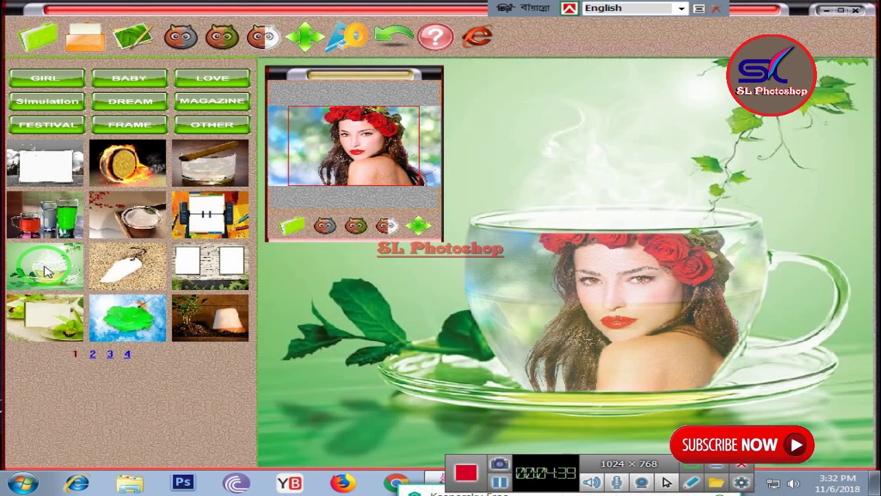
{"action": "left_click", "coordinate": [54, 222]}
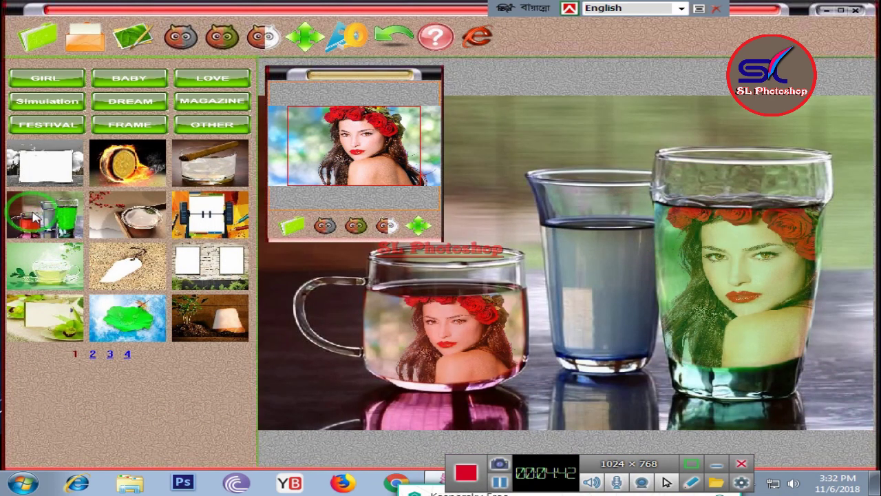
{"action": "left_click_drag", "start_coordinate": [661, 165], "coordinate": [540, 380]}
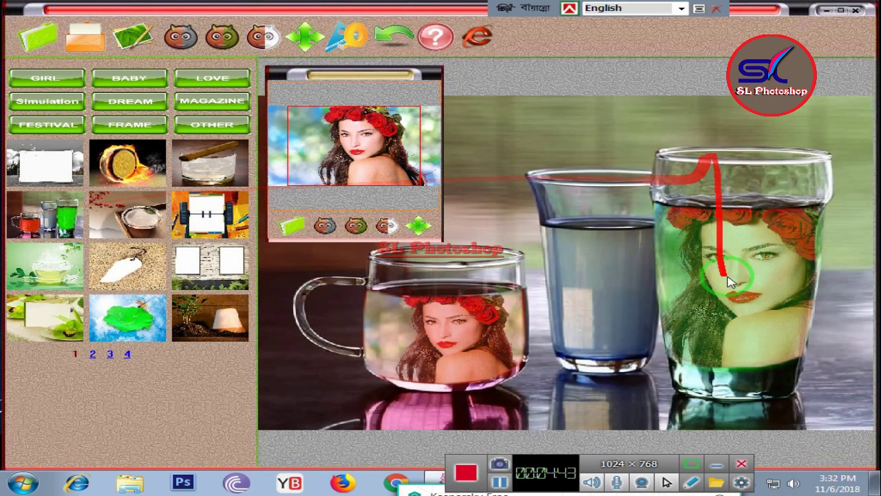
Cycle through DREAM stone, heart, orb, globe, hearts and fire frames, ending on torn-newspaper.
{"action": "left_click", "coordinate": [129, 102]}
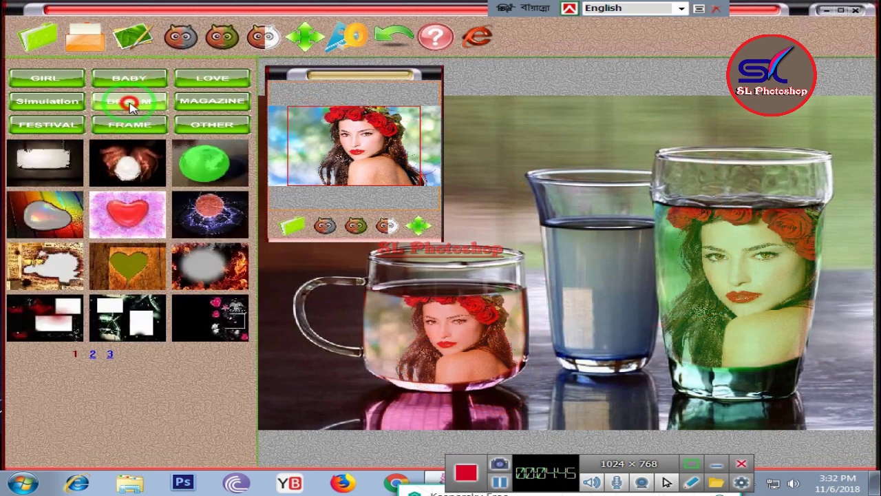
{"action": "left_click", "coordinate": [39, 227]}
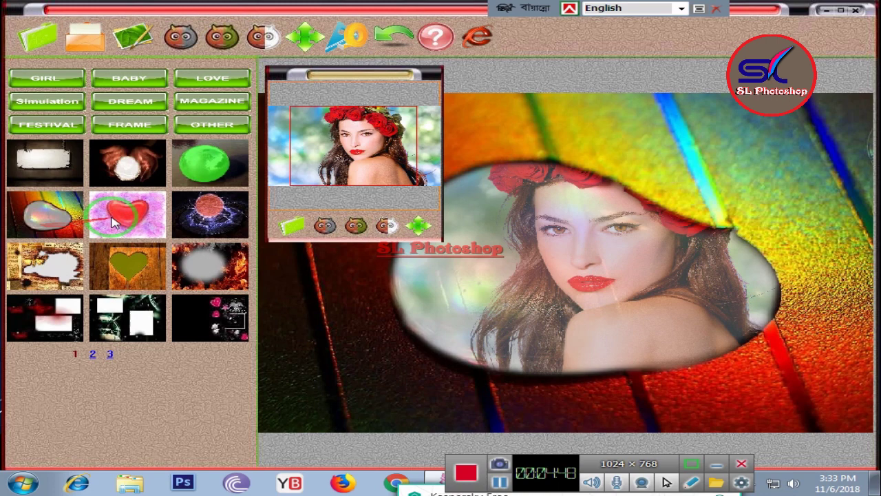
{"action": "left_click", "coordinate": [134, 212]}
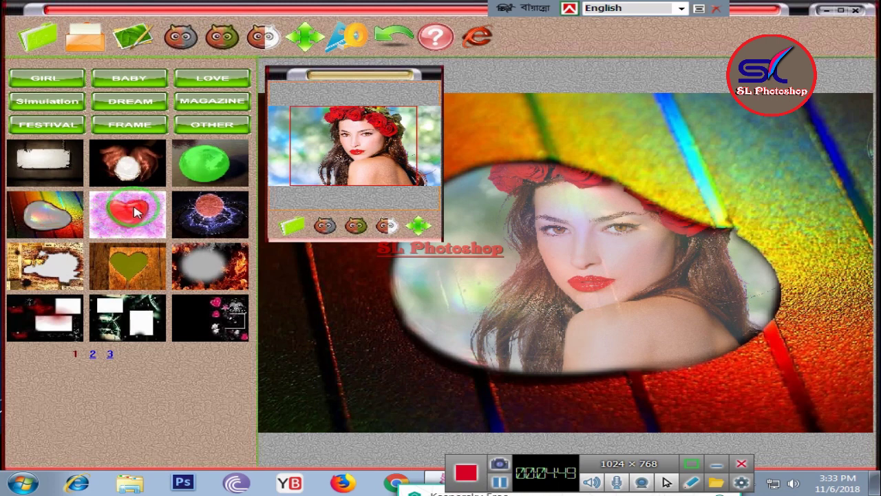
{"action": "left_click", "coordinate": [199, 204]}
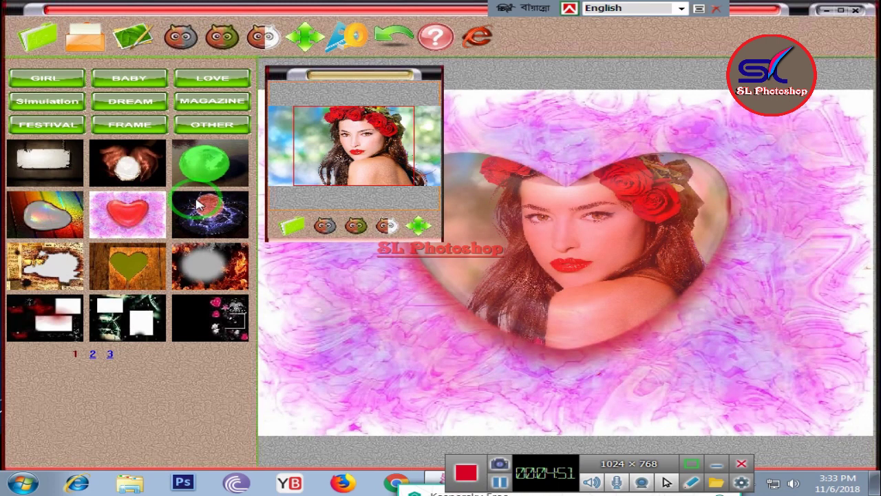
{"action": "left_click", "coordinate": [201, 172]}
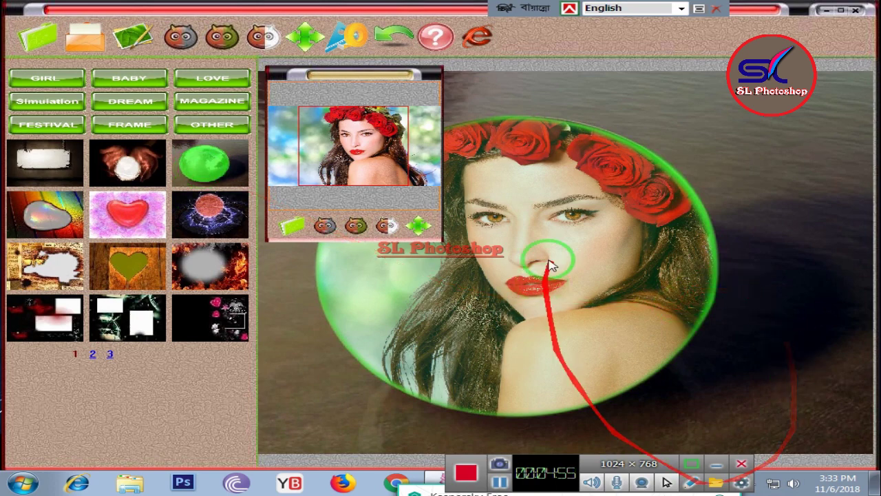
{"action": "left_click", "coordinate": [214, 328]}
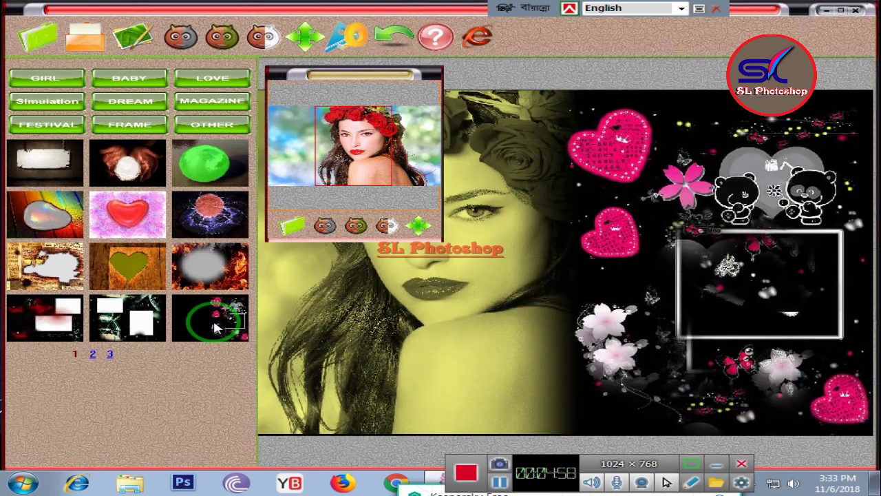
{"action": "left_click", "coordinate": [212, 271]}
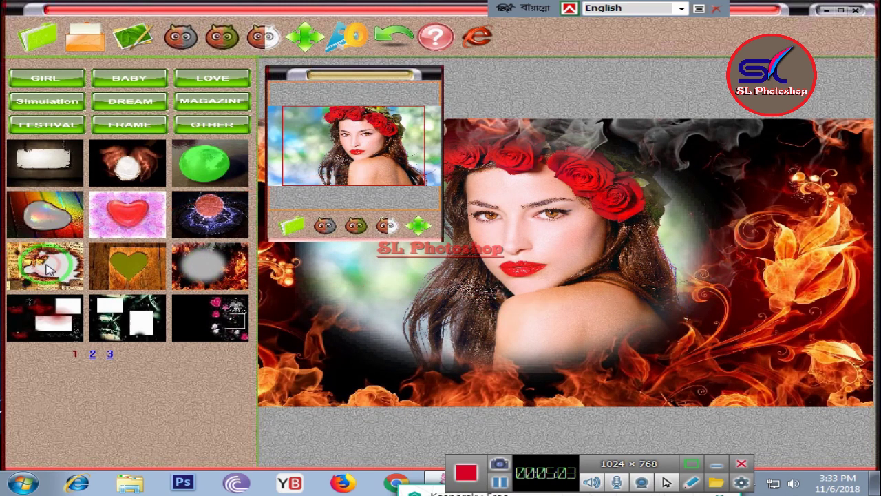
{"action": "left_click", "coordinate": [49, 269]}
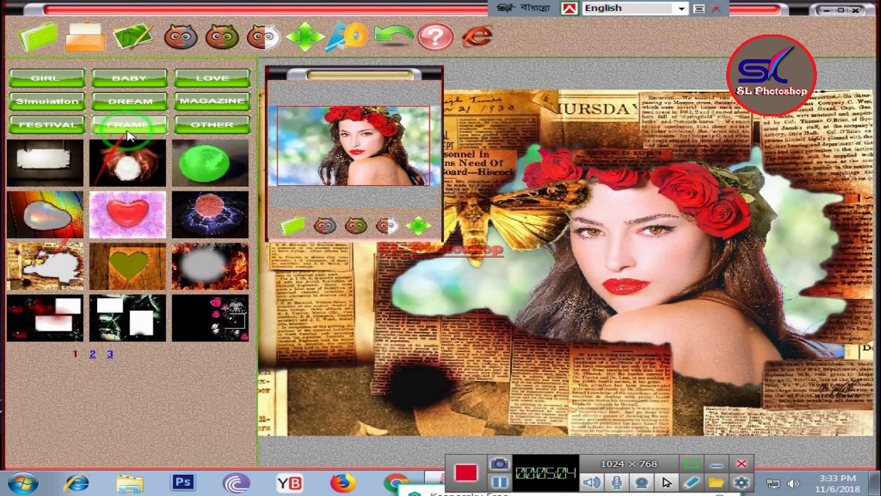
Show the magazine covers and try the FASHION, COOL KID and baby covers.
{"action": "left_click", "coordinate": [204, 102]}
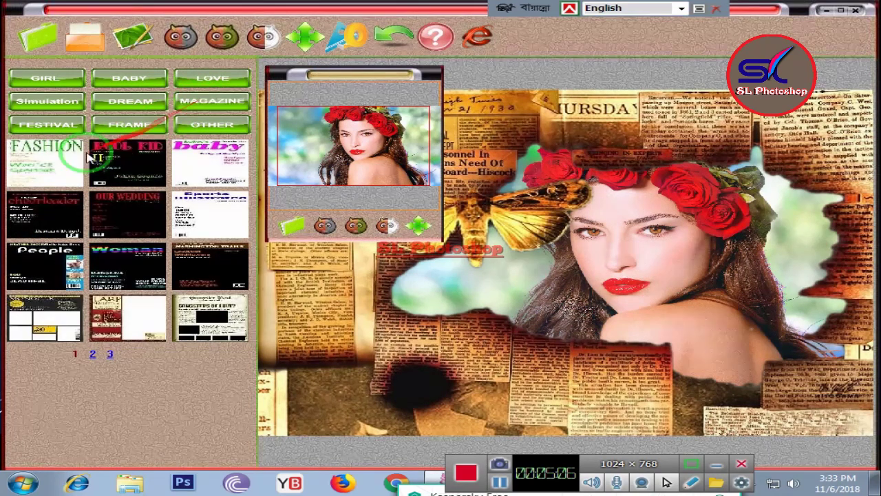
{"action": "left_click", "coordinate": [46, 165]}
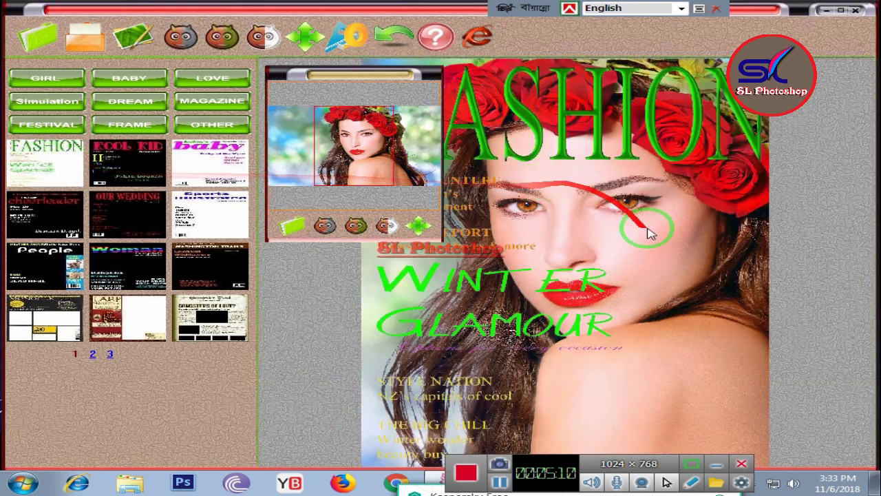
{"action": "left_click", "coordinate": [143, 172]}
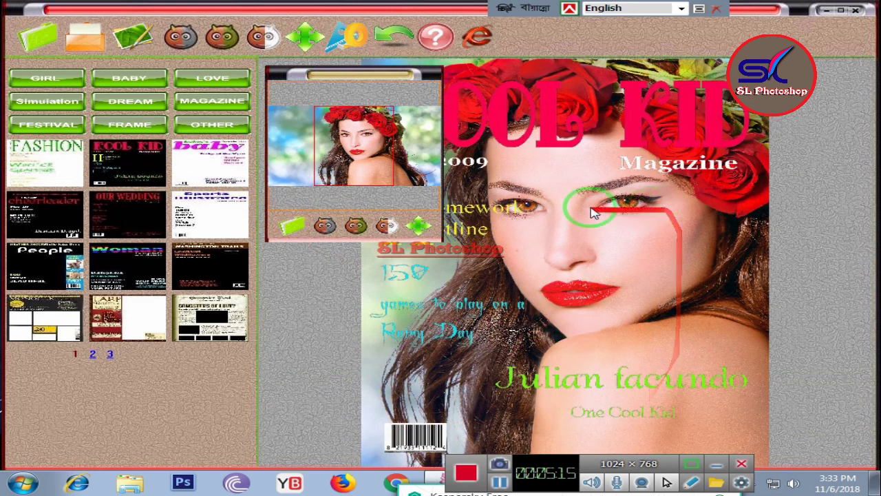
{"action": "left_click", "coordinate": [215, 160]}
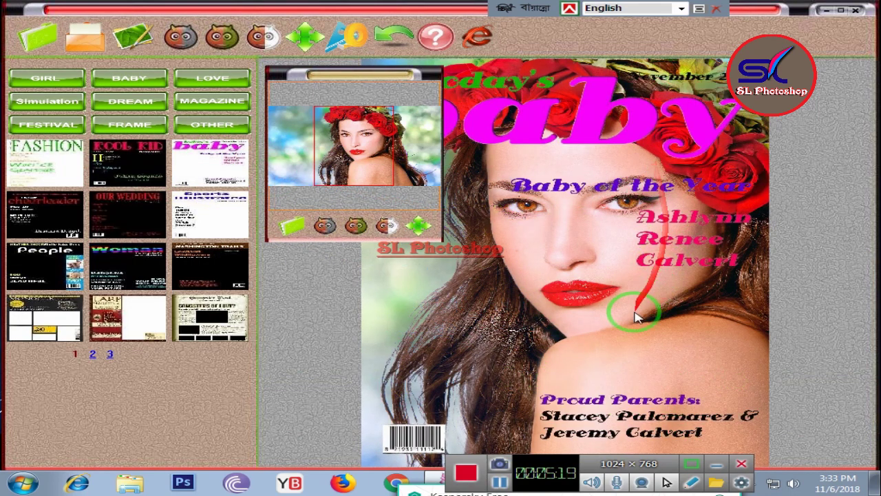
Try the sports and OUR WEDDING covers, keep the People cover, then list FESTIVAL templates.
{"action": "left_click", "coordinate": [199, 211]}
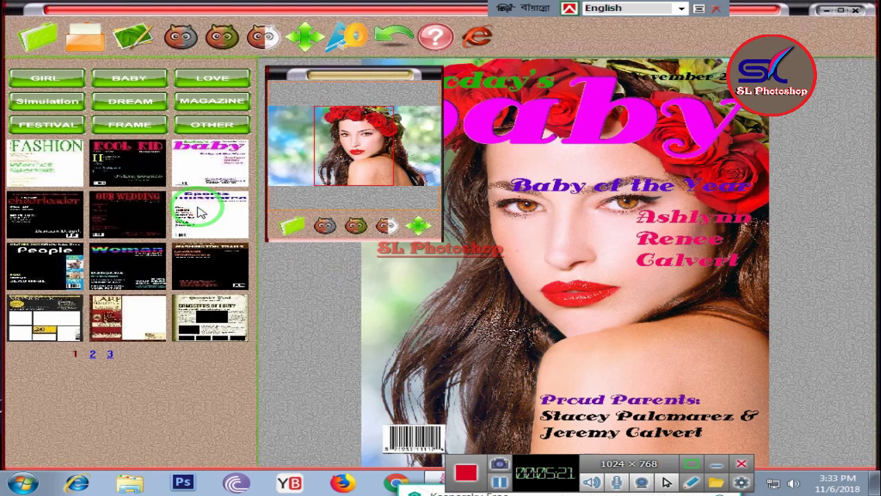
{"action": "left_click", "coordinate": [199, 210]}
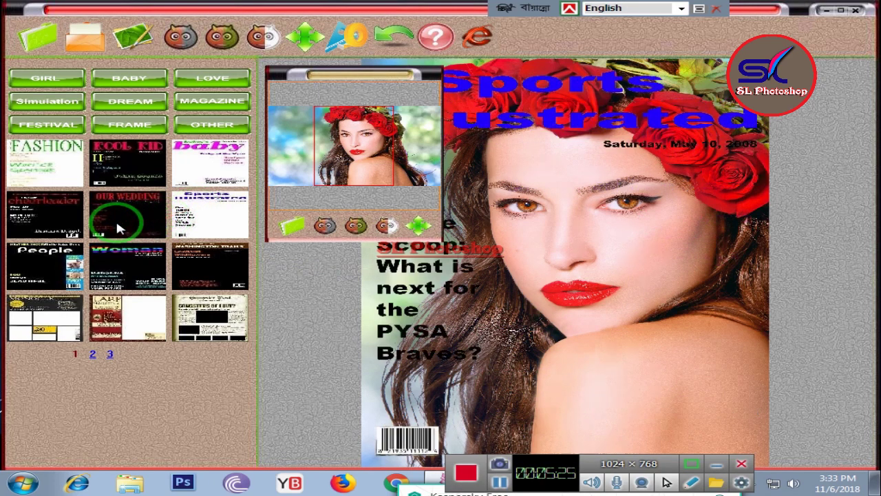
{"action": "left_click", "coordinate": [43, 276]}
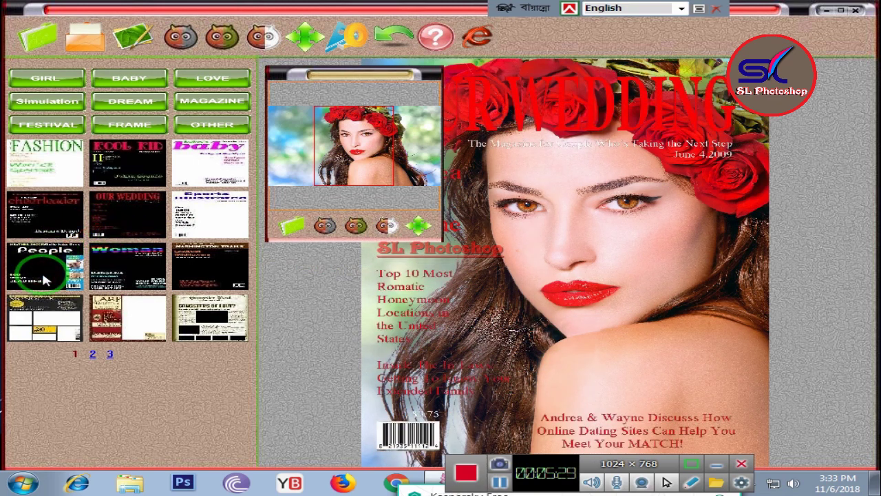
{"action": "left_click", "coordinate": [138, 127]}
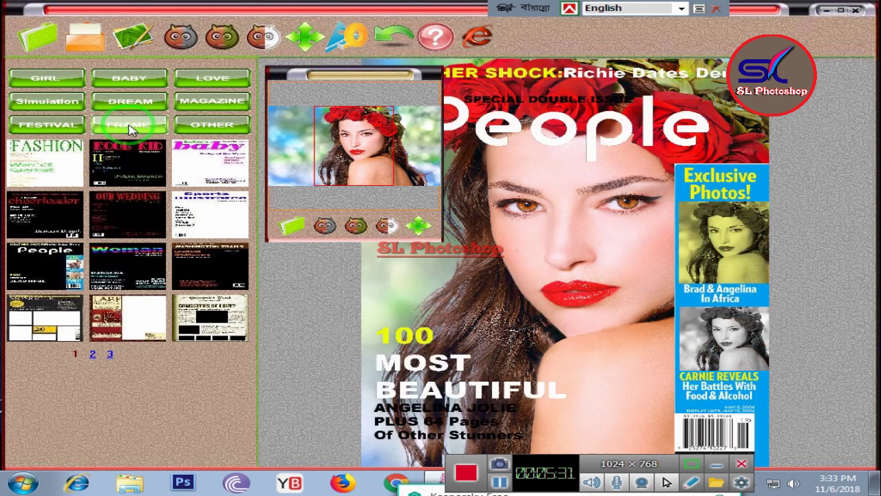
{"action": "left_click", "coordinate": [48, 128]}
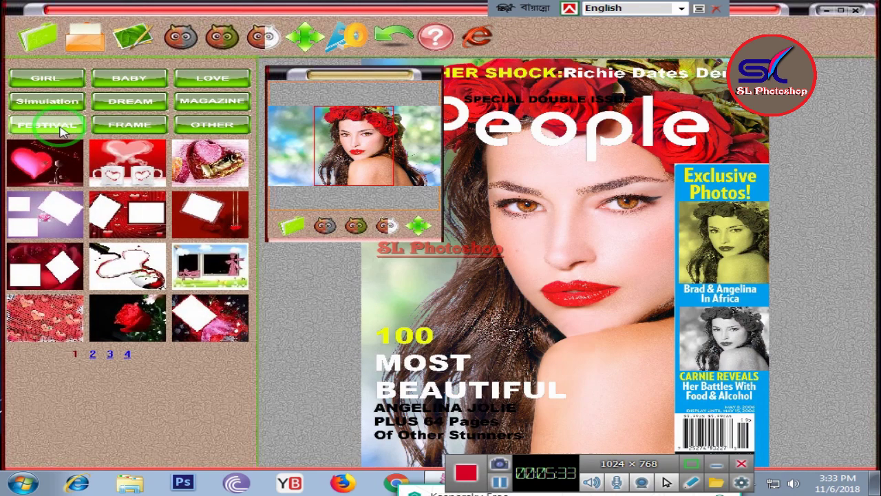
Try the Valentine heart, red frame, two-mugs heart and hanging-hearts tilted templates.
{"action": "left_click", "coordinate": [35, 169]}
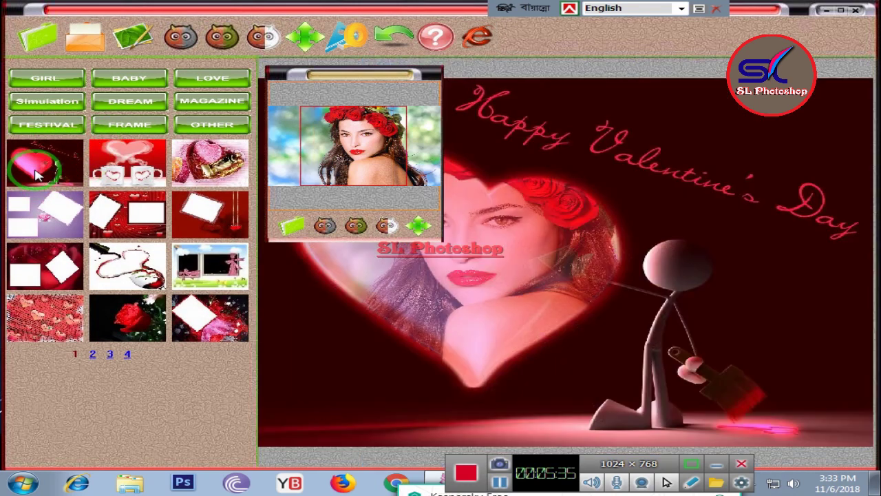
{"action": "left_click", "coordinate": [133, 217]}
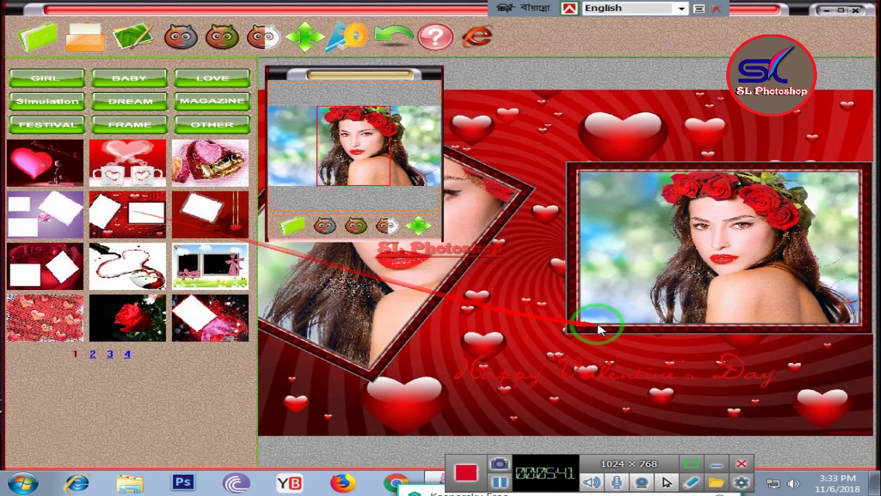
{"action": "left_click", "coordinate": [147, 159]}
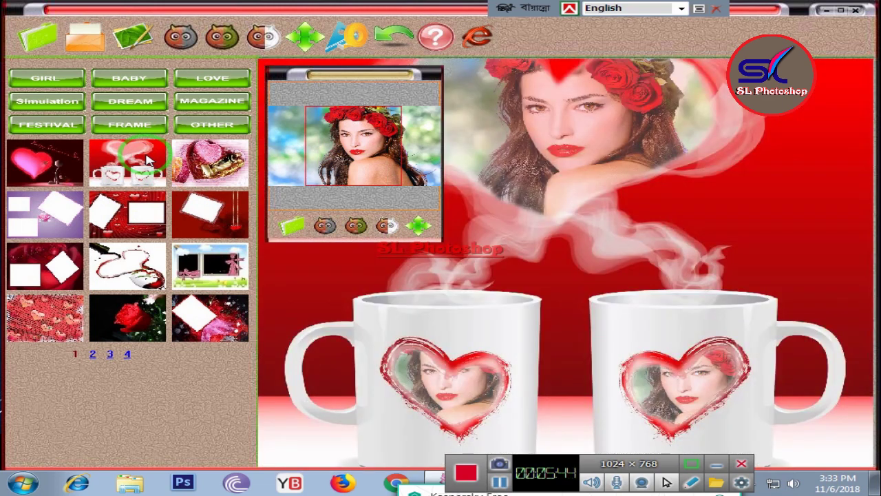
{"action": "left_click_drag", "start_coordinate": [696, 405], "coordinate": [430, 374]}
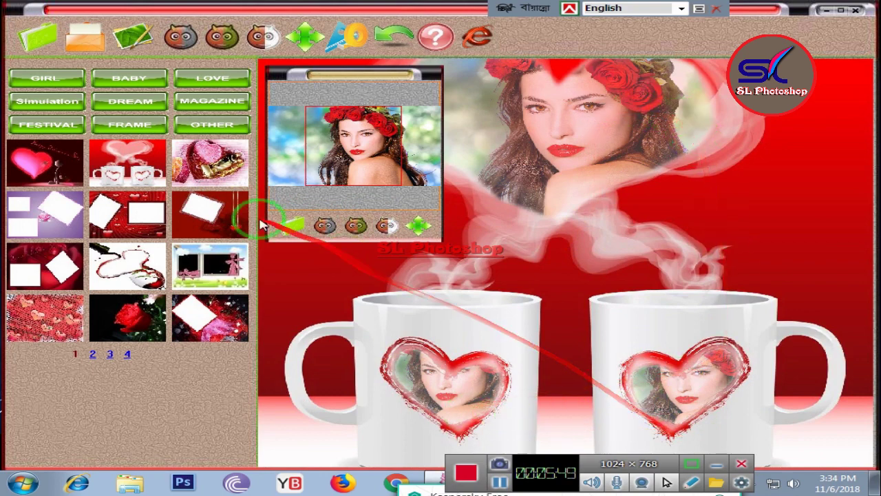
{"action": "left_click", "coordinate": [201, 217]}
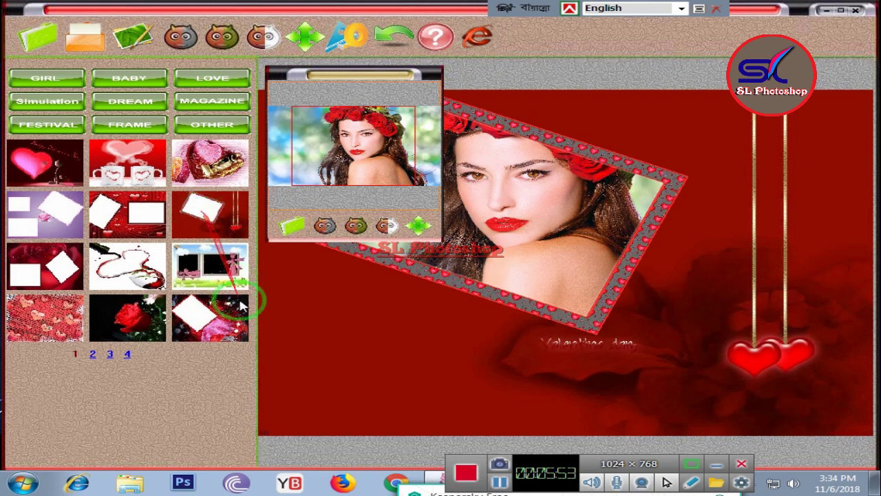
Try the red-roses diamond, purple two-photo and red hanging-hearts templates, settling on pink-bow meadow.
{"action": "left_click", "coordinate": [210, 327]}
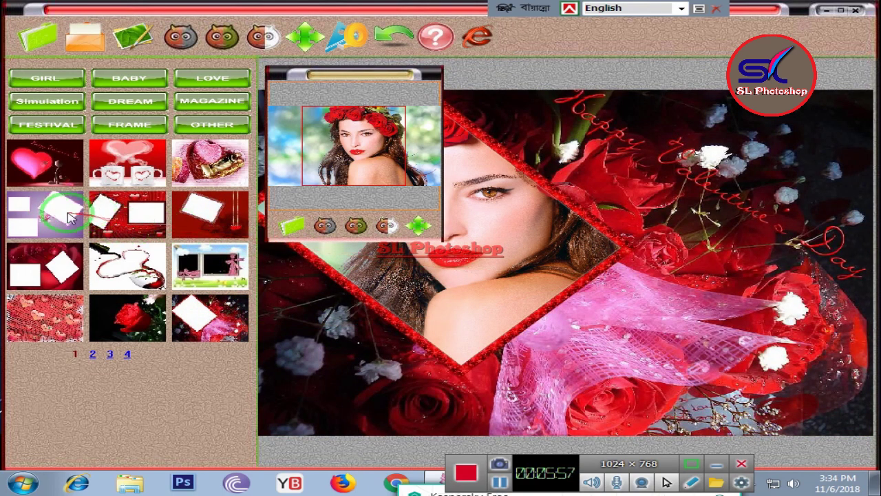
{"action": "left_click", "coordinate": [34, 218]}
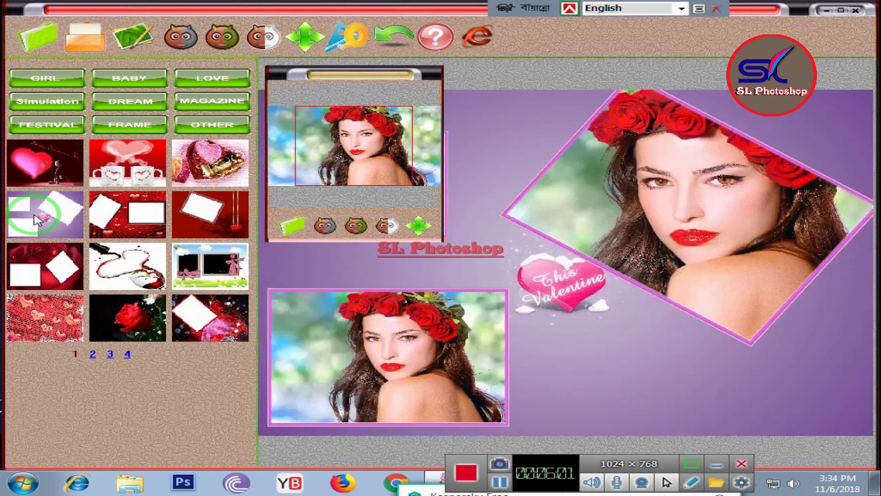
{"action": "left_click", "coordinate": [408, 246]}
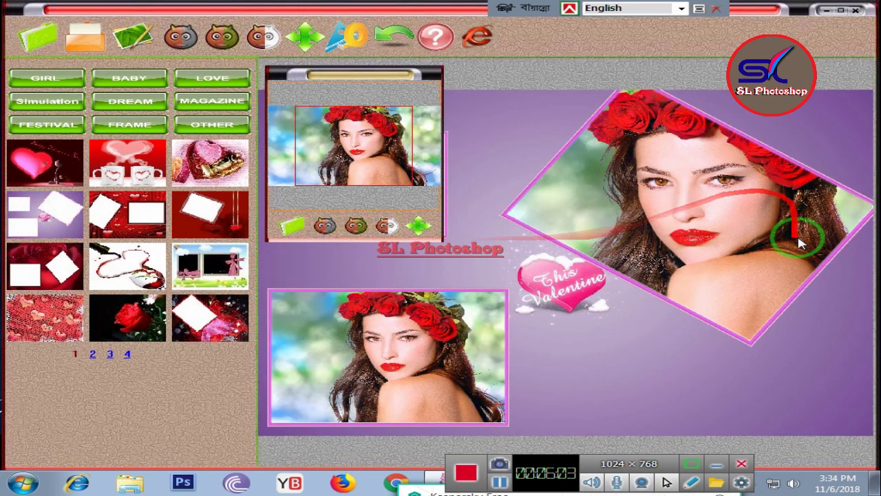
{"action": "left_click", "coordinate": [204, 210]}
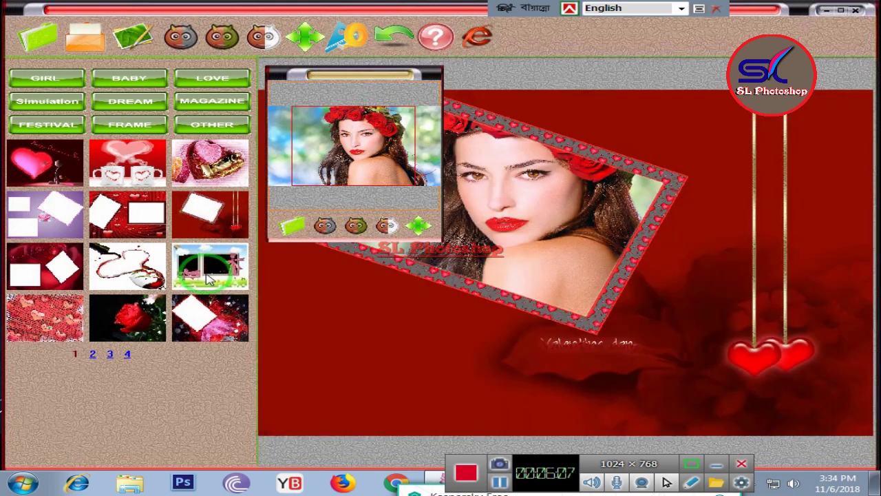
{"action": "left_click", "coordinate": [208, 274]}
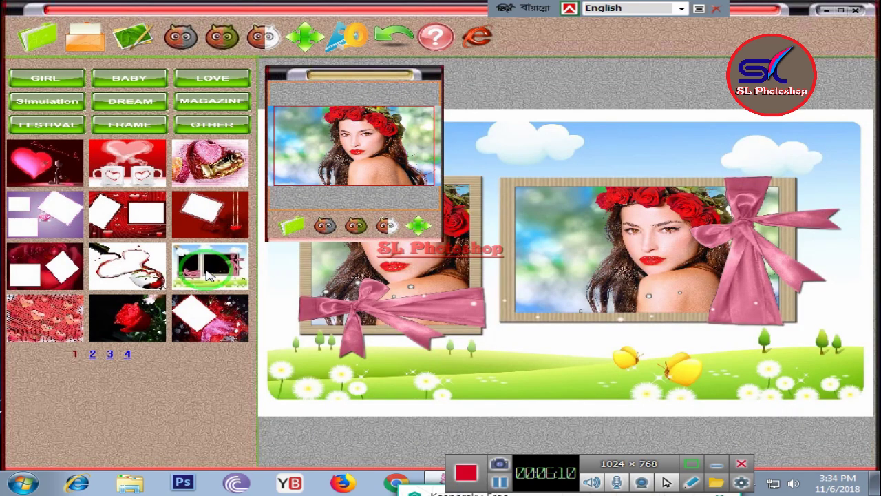
Recrop the right photo so a different part of the portrait fills it.
{"action": "left_click", "coordinate": [616, 271]}
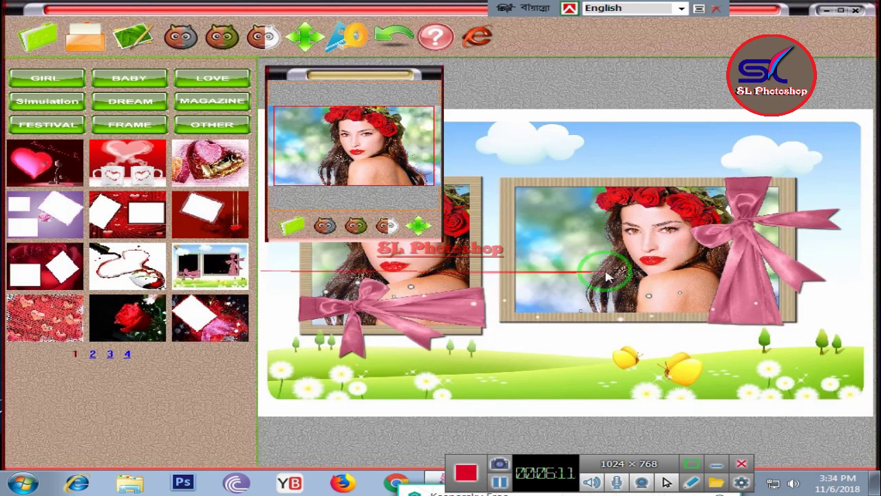
{"action": "left_click_drag", "start_coordinate": [352, 143], "coordinate": [362, 161]}
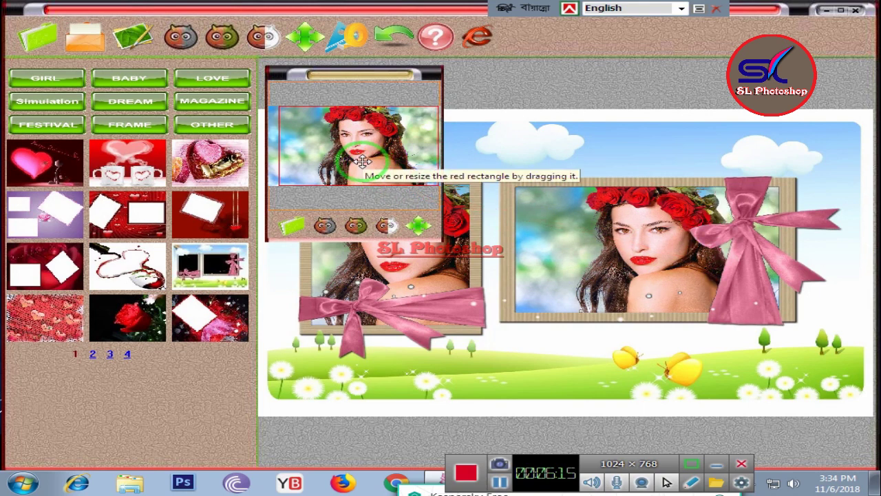
{"action": "left_click", "coordinate": [379, 285]}
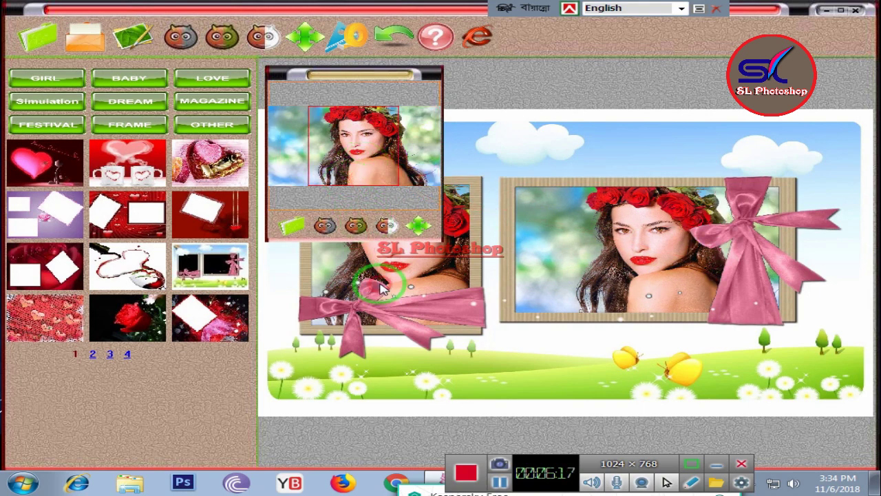
Save the pink-bow composite to the Desktop as JPG casual-close-up-cute-1009904.
{"action": "left_click", "coordinate": [36, 38]}
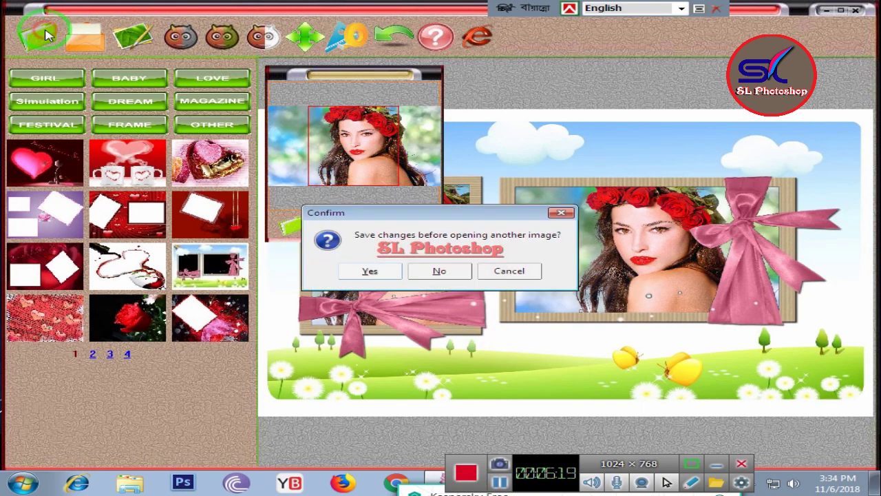
{"action": "left_click", "coordinate": [385, 271]}
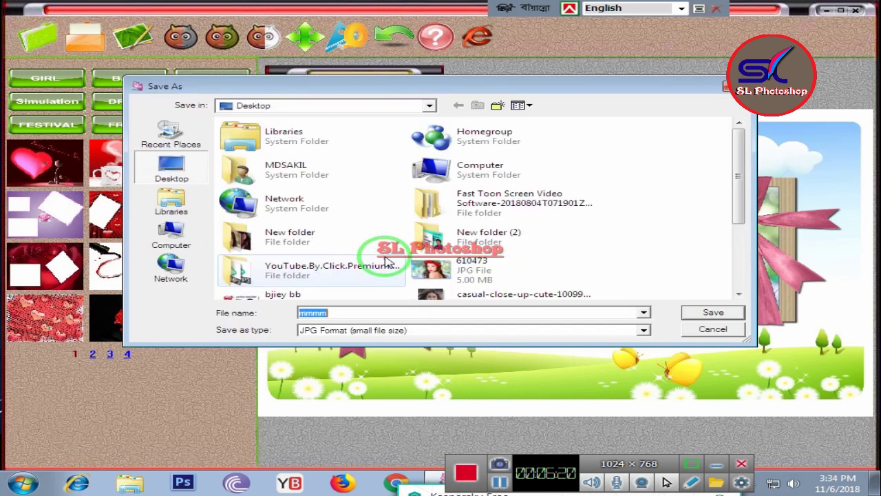
{"action": "left_click_drag", "start_coordinate": [737, 190], "coordinate": [738, 244]}
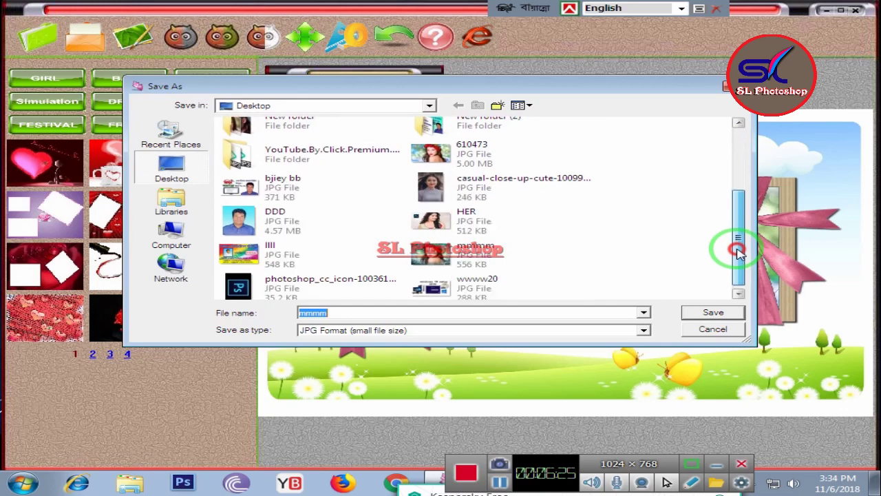
{"action": "left_click", "coordinate": [446, 191]}
{"action": "left_click", "coordinate": [685, 313]}
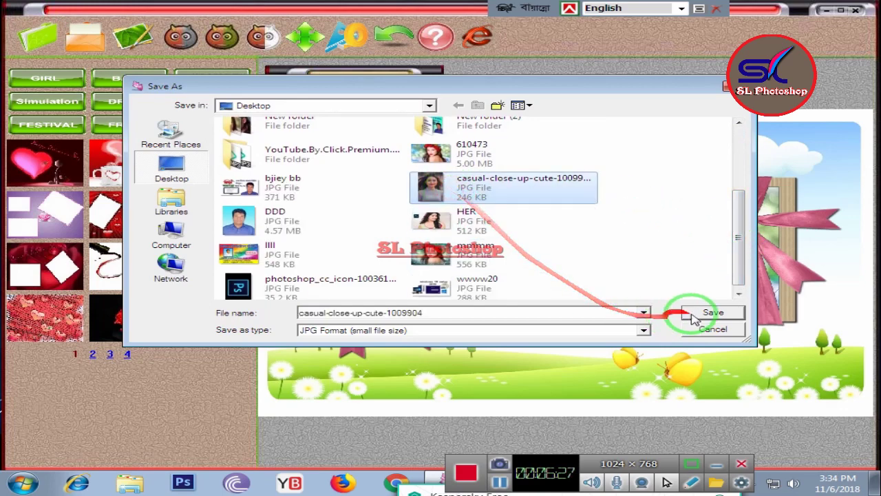
{"action": "left_click", "coordinate": [728, 321]}
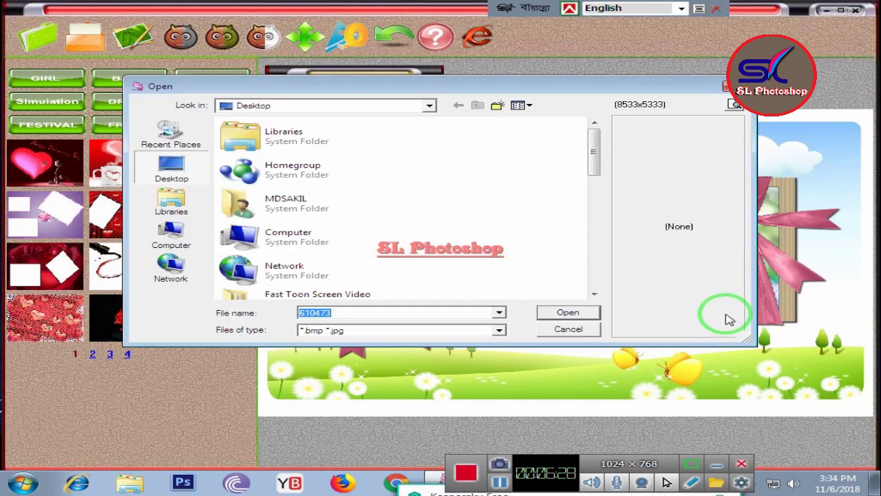
Reload the portrait, reposition it in the frame, and remove the frame.
{"action": "left_click", "coordinate": [567, 315]}
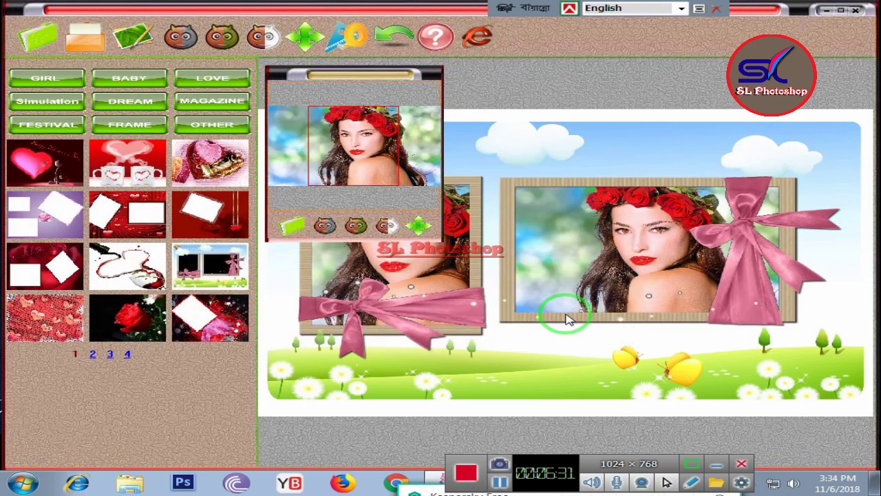
{"action": "left_click", "coordinate": [383, 273]}
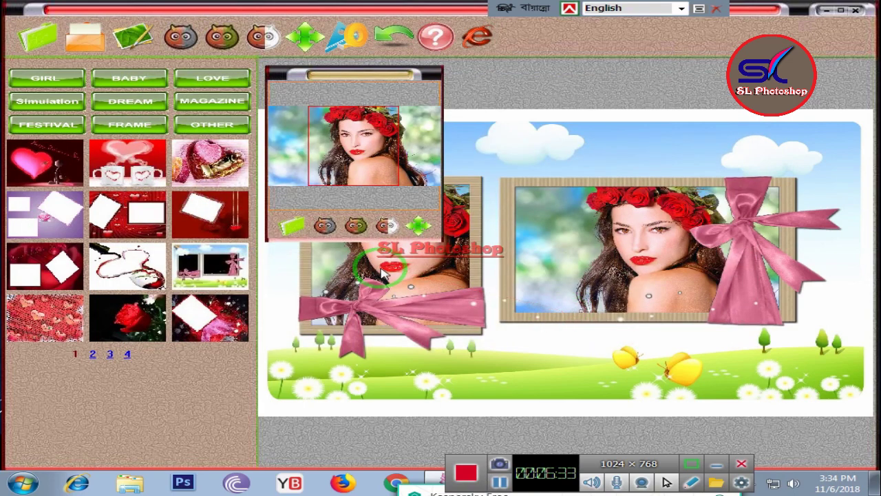
{"action": "left_click_drag", "start_coordinate": [374, 159], "coordinate": [418, 191]}
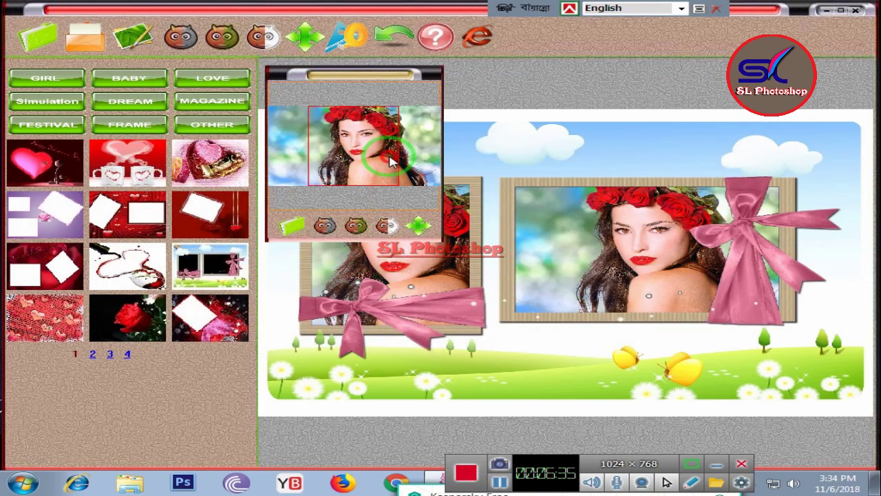
{"action": "left_click", "coordinate": [522, 314]}
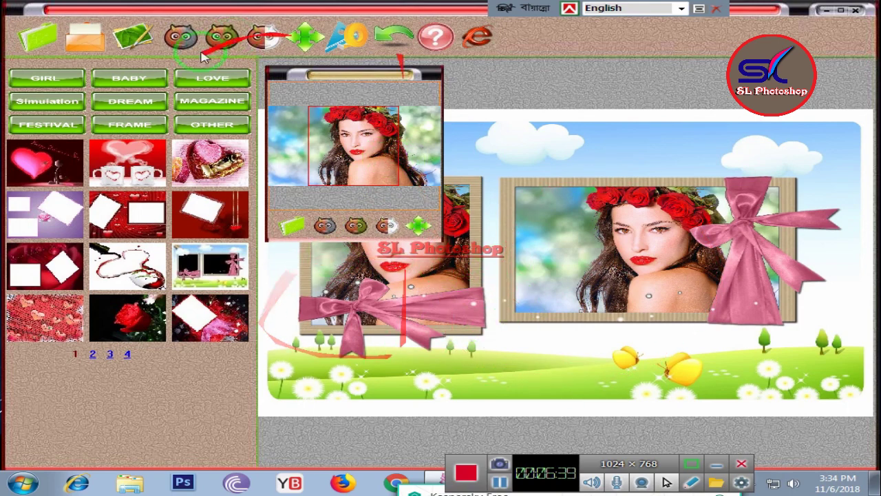
{"action": "left_click", "coordinate": [141, 131]}
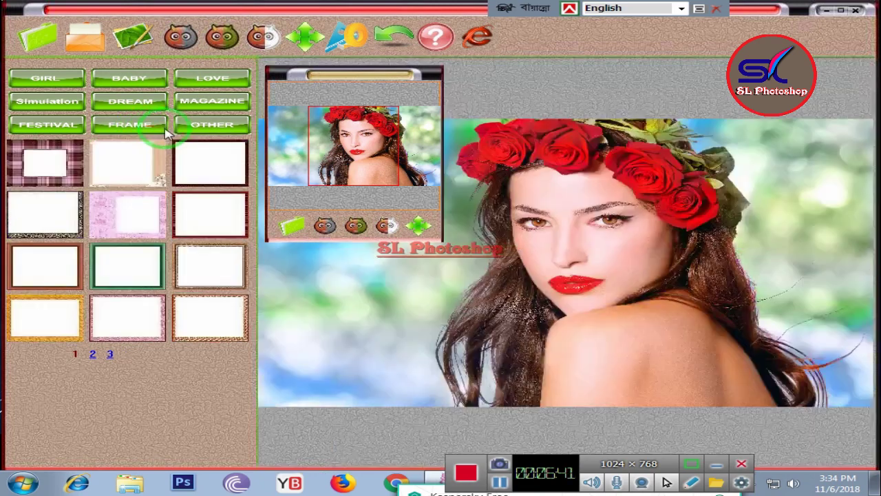
Try the green leafy heart frame and the wooden-board forest frame.
{"action": "left_click", "coordinate": [206, 130]}
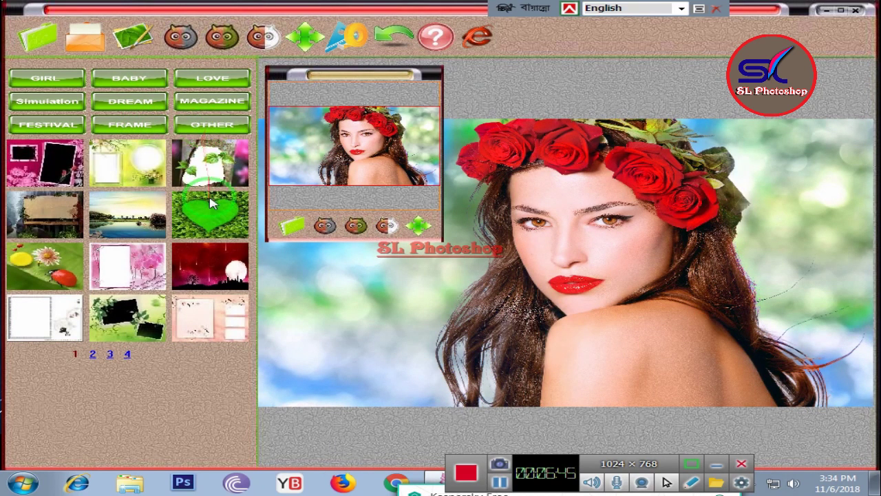
{"action": "left_click", "coordinate": [212, 203]}
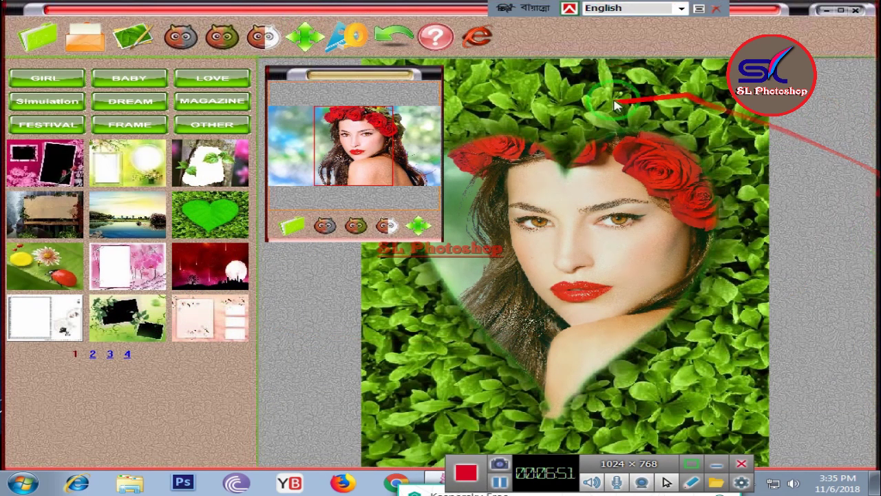
{"action": "left_click", "coordinate": [23, 316]}
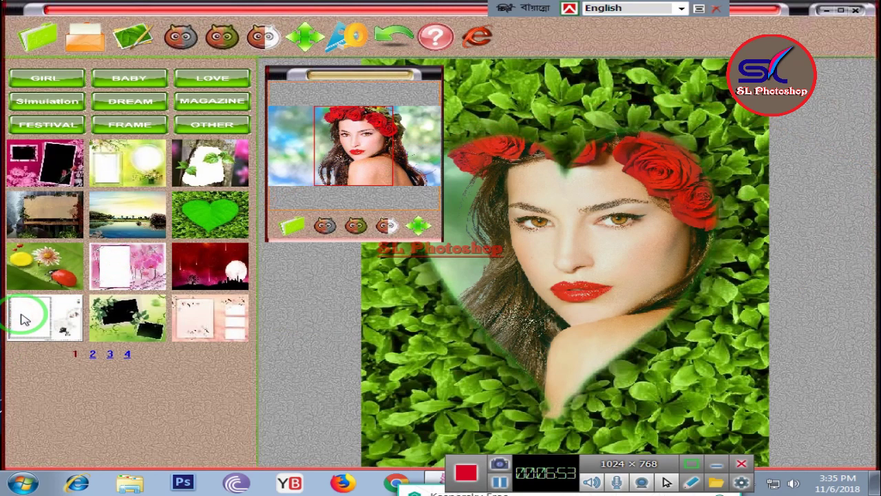
{"action": "left_click", "coordinate": [45, 216]}
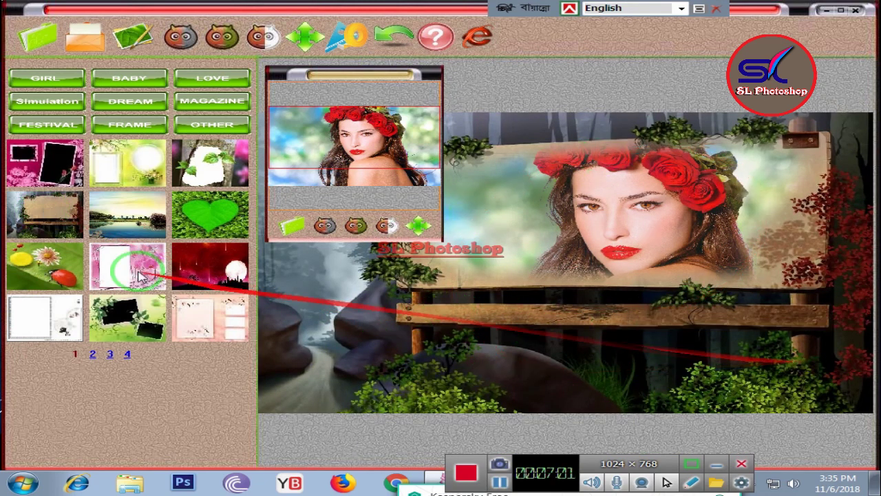
Compare the leaf frame, keep the green two-photo frame, and list the magazine covers.
{"action": "left_click", "coordinate": [121, 172]}
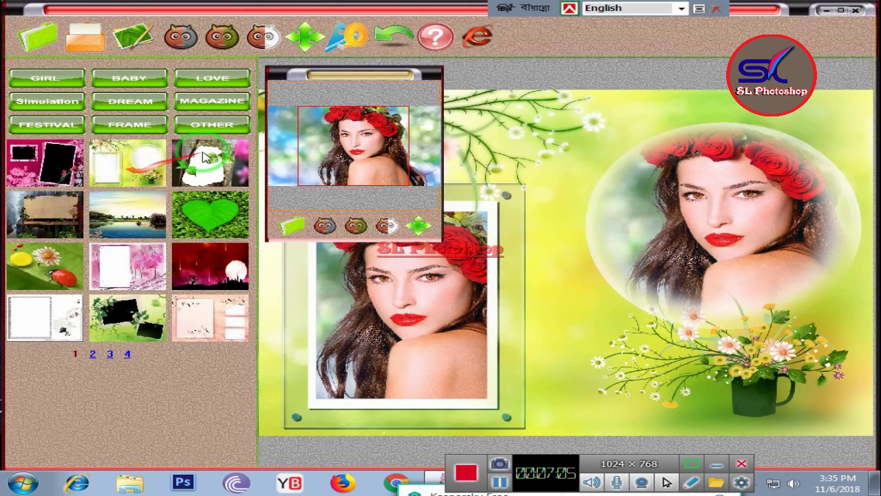
{"action": "left_click", "coordinate": [223, 159]}
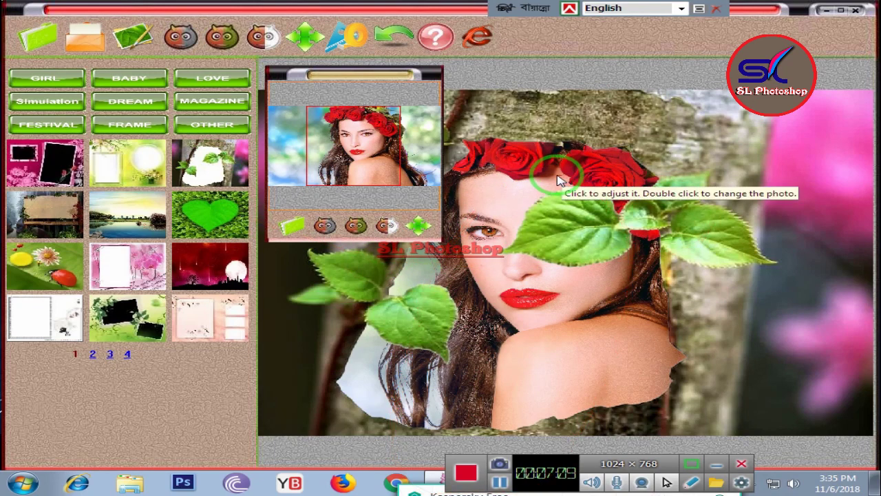
{"action": "left_click", "coordinate": [134, 164]}
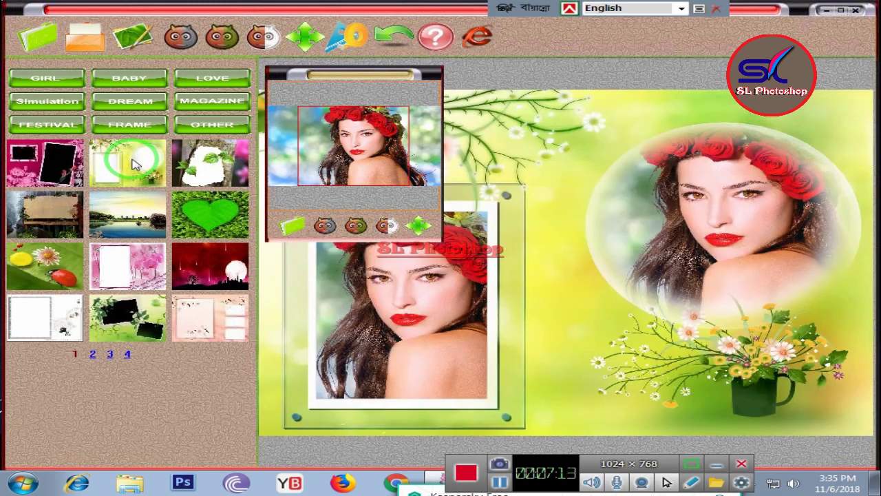
{"action": "left_click", "coordinate": [213, 126]}
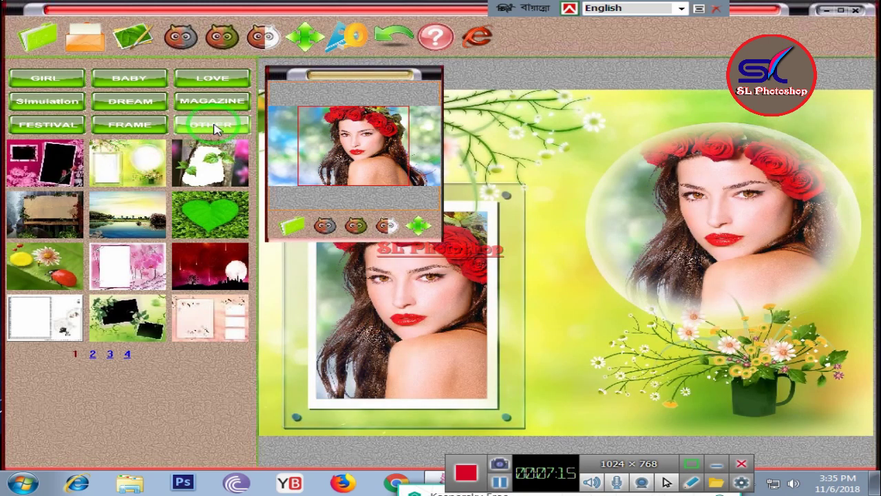
{"action": "left_click", "coordinate": [203, 103]}
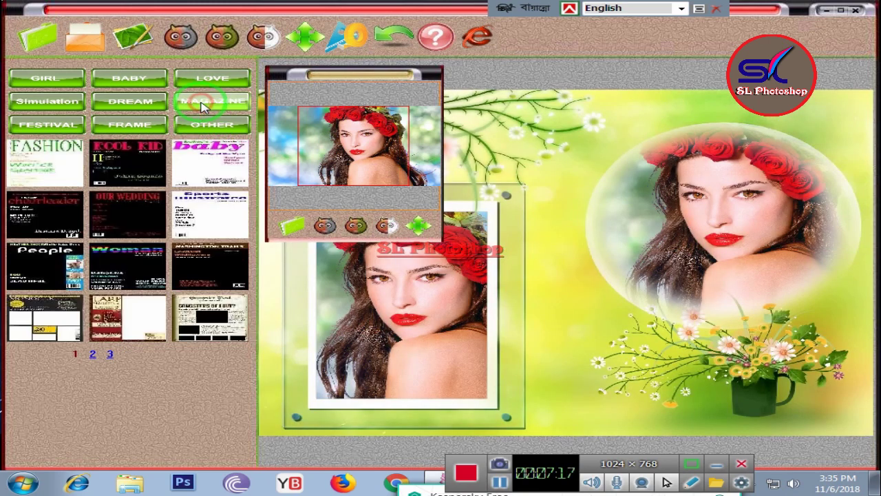
Try the baby cover, fire-flame and dark two-panel frames, then use the DREAM torn-board template.
{"action": "left_click", "coordinate": [212, 158]}
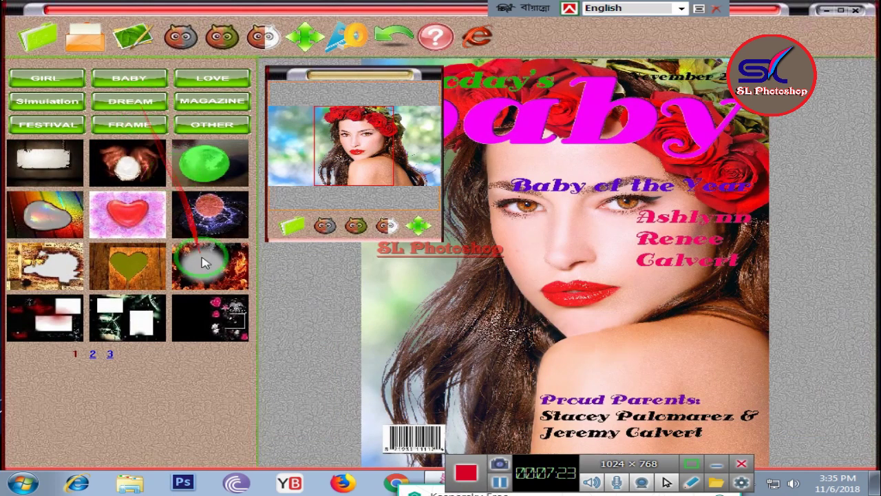
{"action": "left_click", "coordinate": [185, 267]}
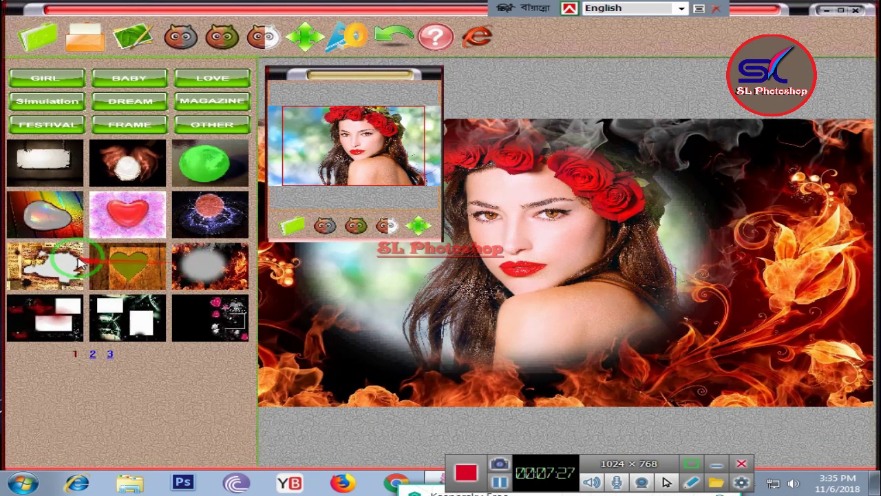
{"action": "left_click", "coordinate": [181, 329]}
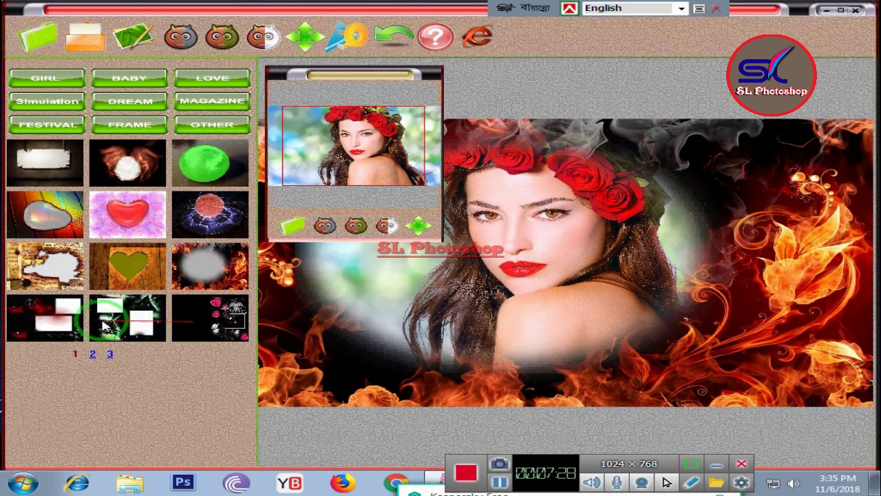
{"action": "left_click", "coordinate": [60, 325]}
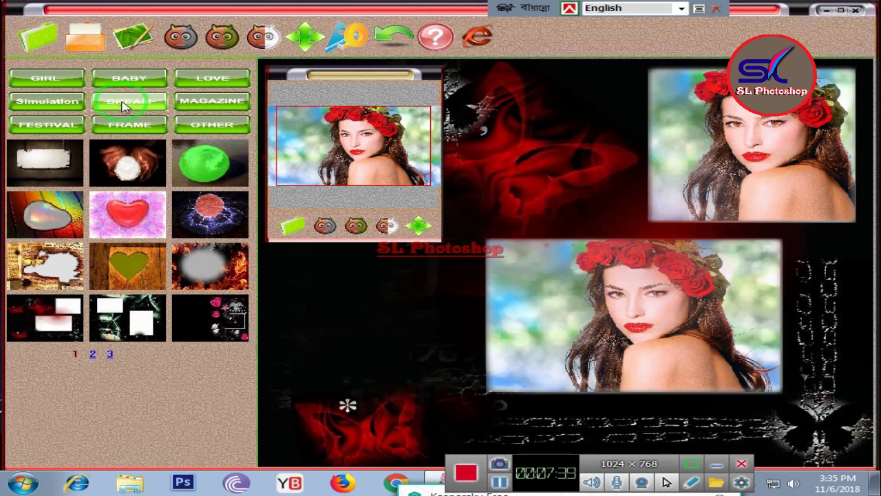
{"action": "left_click", "coordinate": [124, 105]}
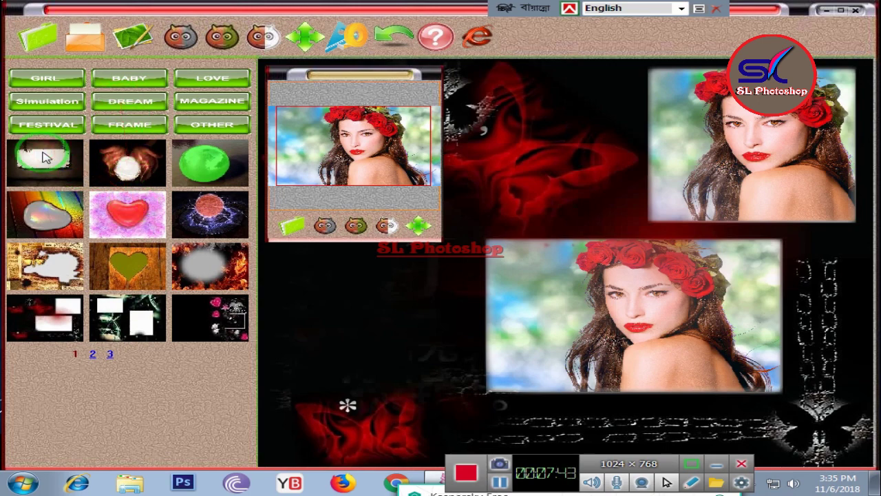
{"action": "left_click", "coordinate": [44, 157]}
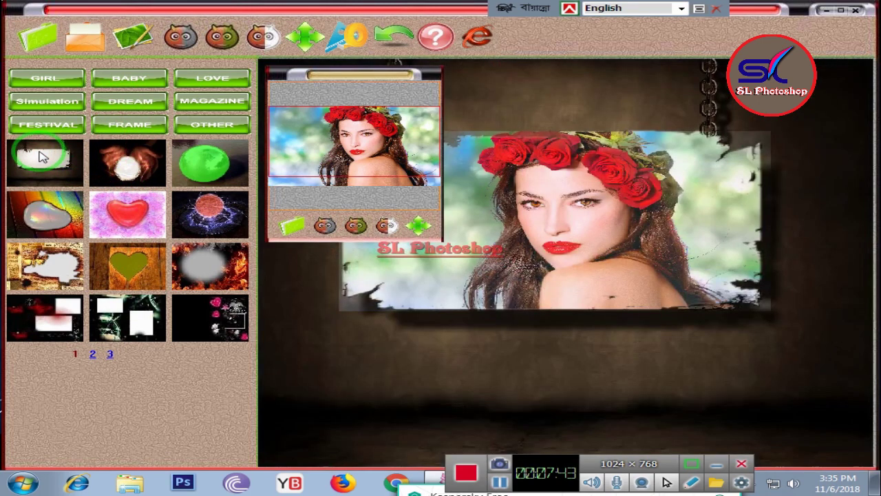
Put the portrait in the Simulation glass tea cup, save it as JPG, and close Photoshine.
{"action": "left_click", "coordinate": [49, 104]}
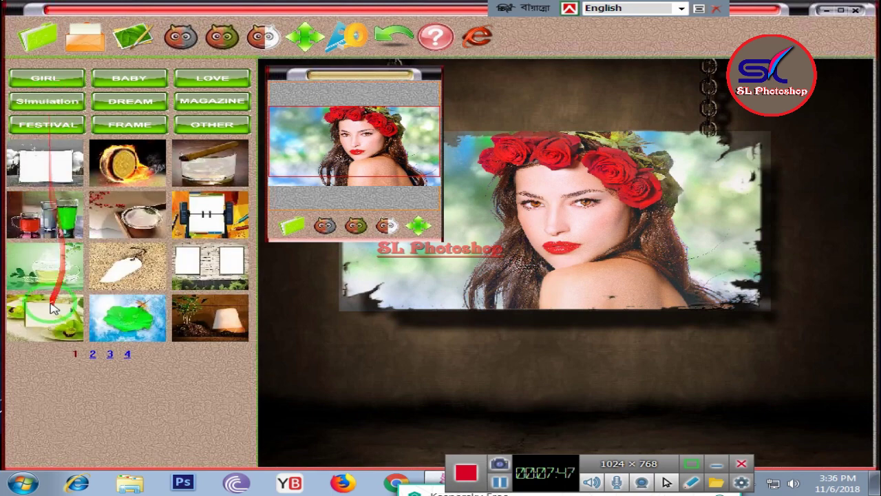
{"action": "left_click", "coordinate": [27, 274]}
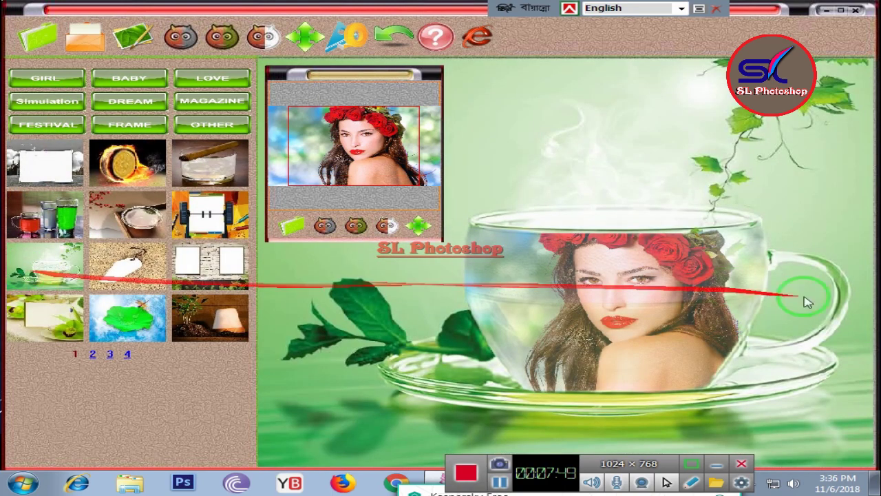
{"action": "left_click", "coordinate": [83, 34]}
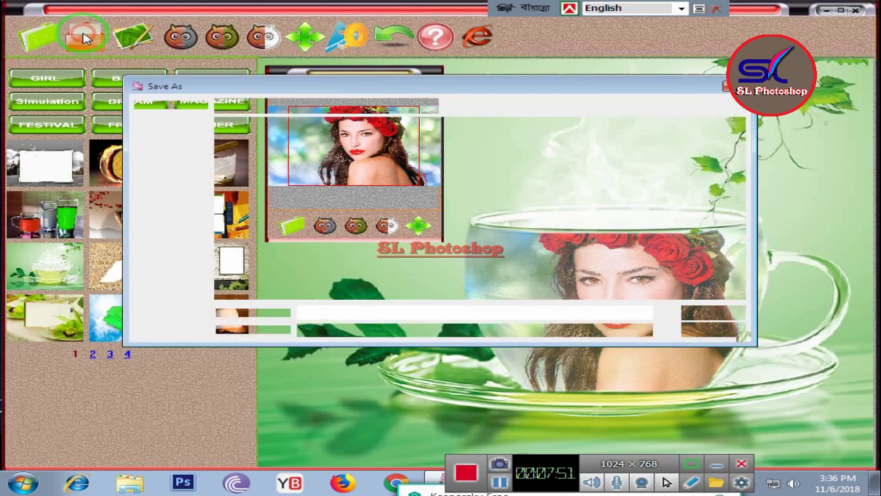
{"action": "left_click", "coordinate": [713, 313]}
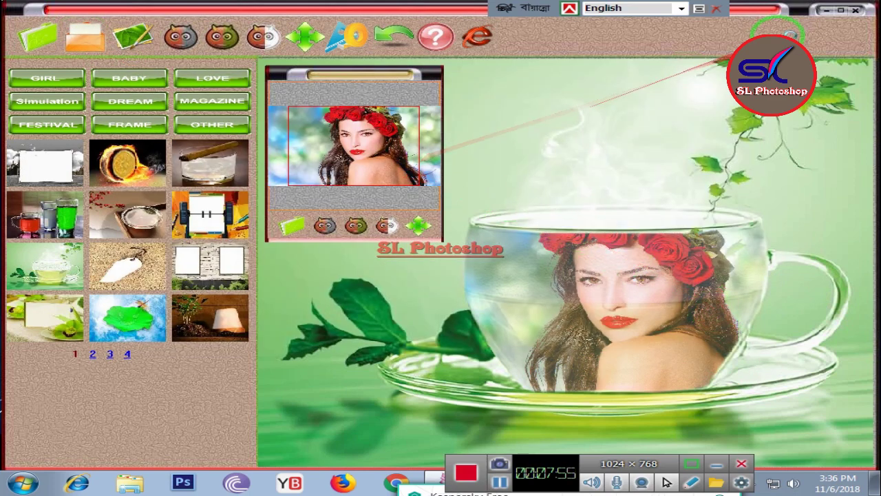
{"action": "left_click", "coordinate": [844, 17]}
{"action": "left_click", "coordinate": [854, 14]}
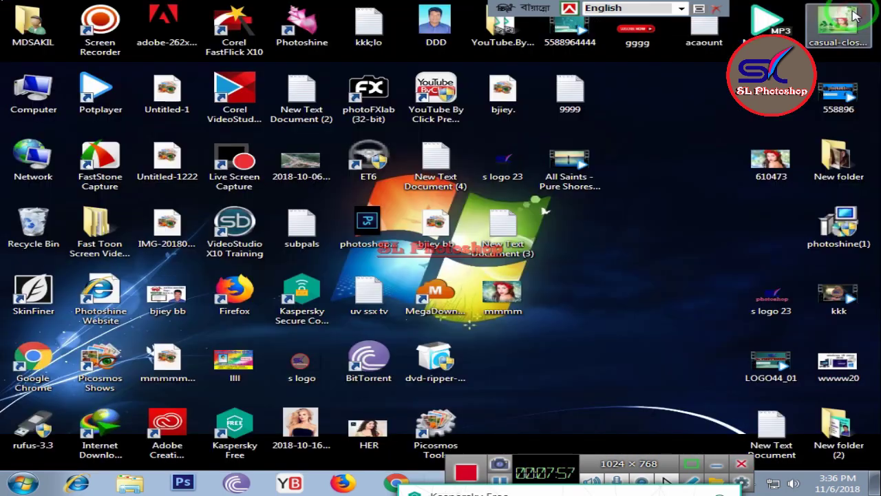
{"action": "left_click", "coordinate": [506, 308]}
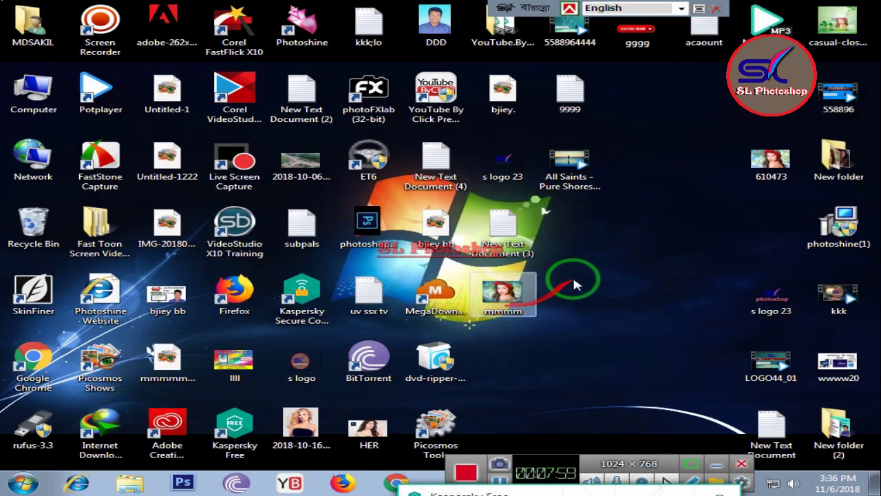
{"action": "right_click", "coordinate": [640, 245]}
{"action": "left_click", "coordinate": [692, 281]}
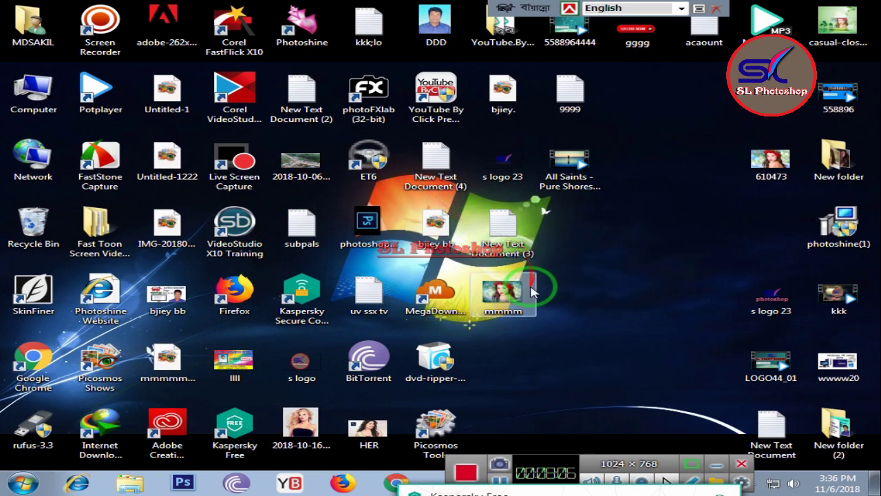
{"action": "left_click", "coordinate": [859, 26]}
{"action": "double_click", "coordinate": [859, 26]}
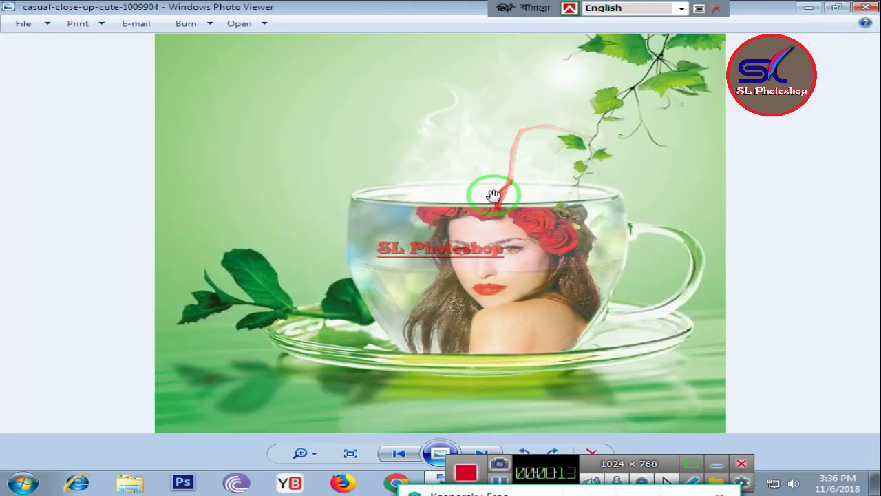
{"action": "scroll", "coordinate": [492, 191], "scroll_direction": "up", "scroll_amount": 3}
{"action": "scroll", "coordinate": [493, 193], "scroll_direction": "down", "scroll_amount": 2}
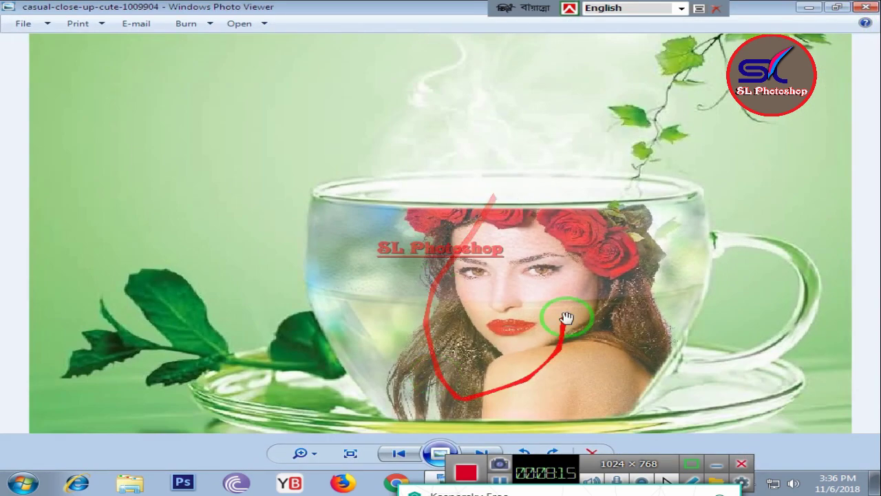
{"action": "left_click", "coordinate": [864, 8]}
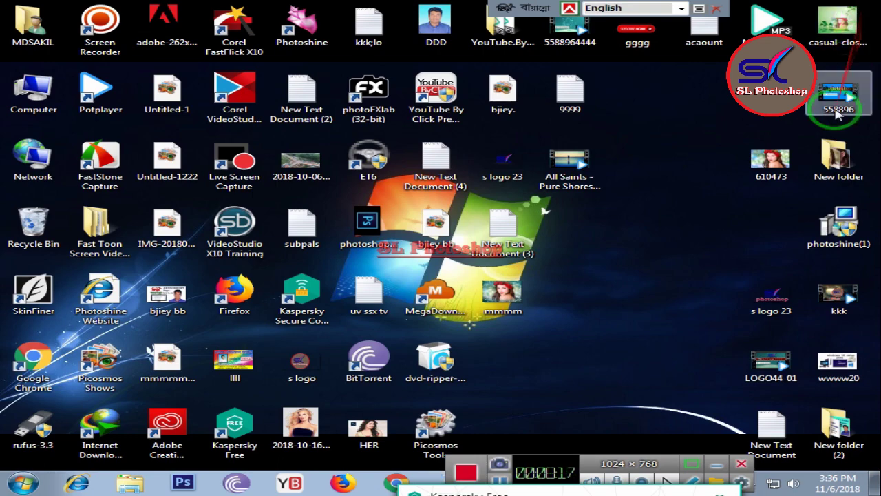
Open the mmmm JPG from the desktop in Windows Photo Viewer, zooming in and out.
{"action": "left_click", "coordinate": [769, 428]}
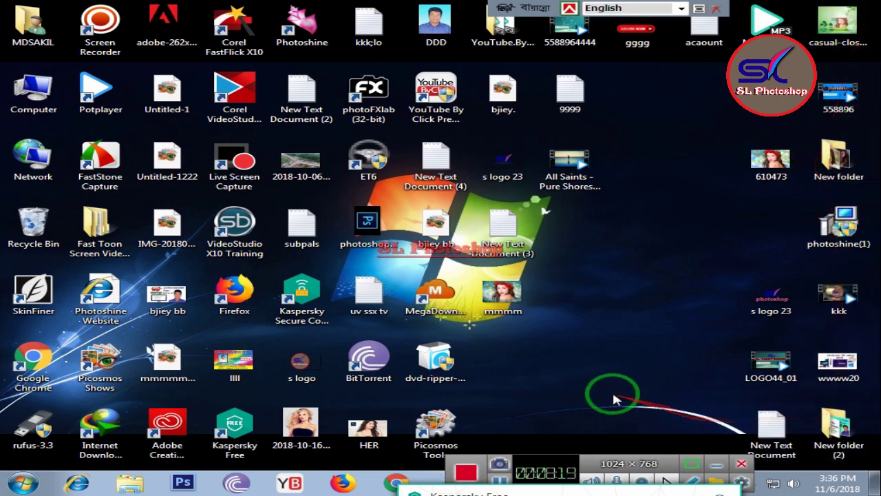
{"action": "double_click", "coordinate": [500, 296]}
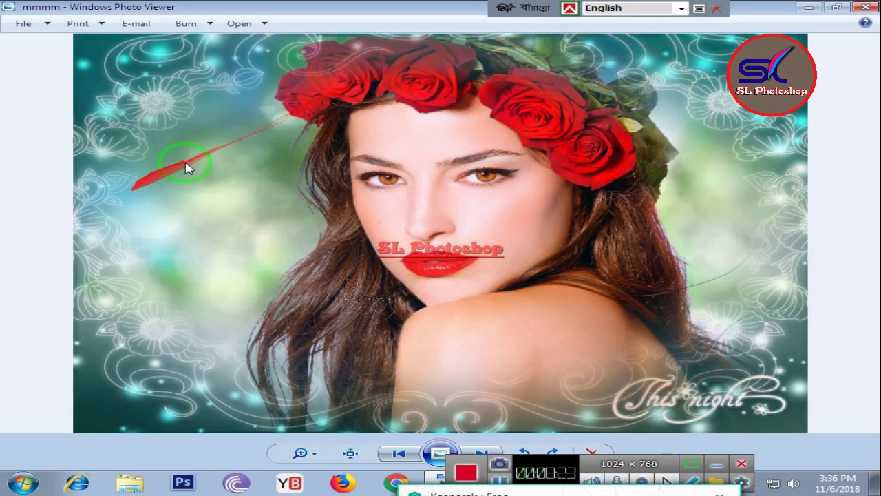
{"action": "scroll", "coordinate": [511, 187], "scroll_direction": "up", "scroll_amount": 3}
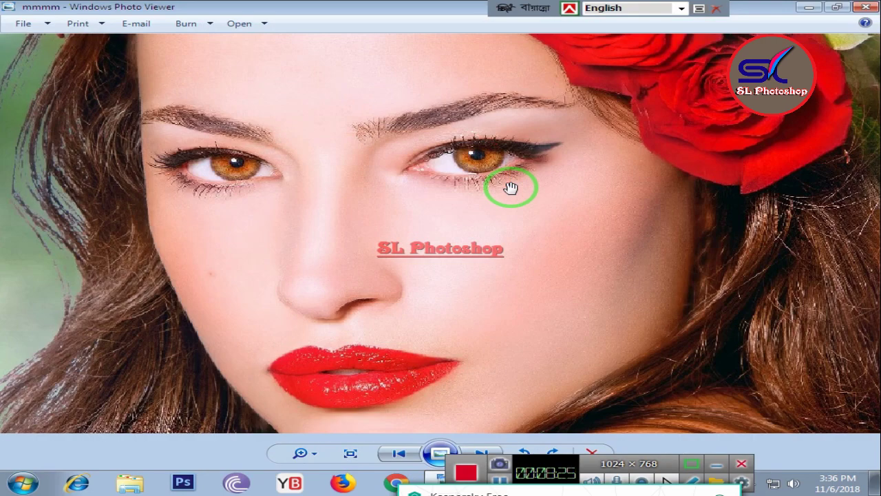
{"action": "scroll", "coordinate": [510, 187], "scroll_direction": "down", "scroll_amount": 1}
{"action": "scroll", "coordinate": [510, 188], "scroll_direction": "down", "scroll_amount": 1}
{"action": "scroll", "coordinate": [516, 199], "scroll_direction": "down", "scroll_amount": 1}
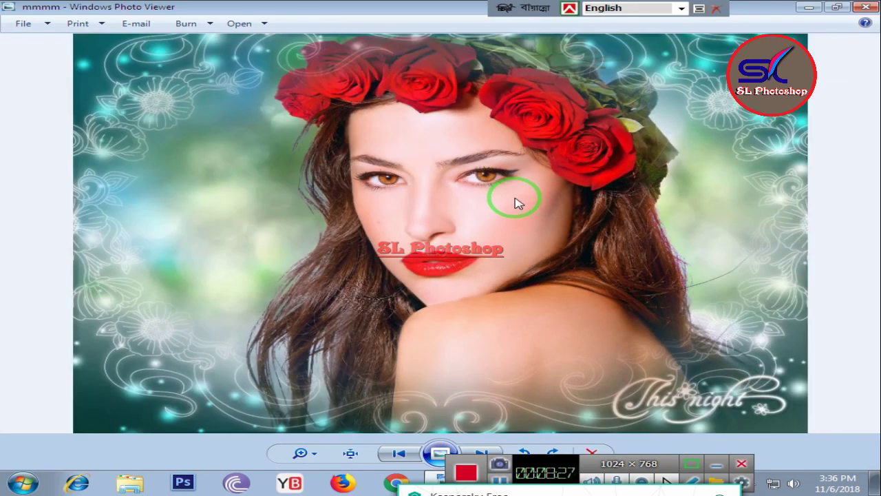